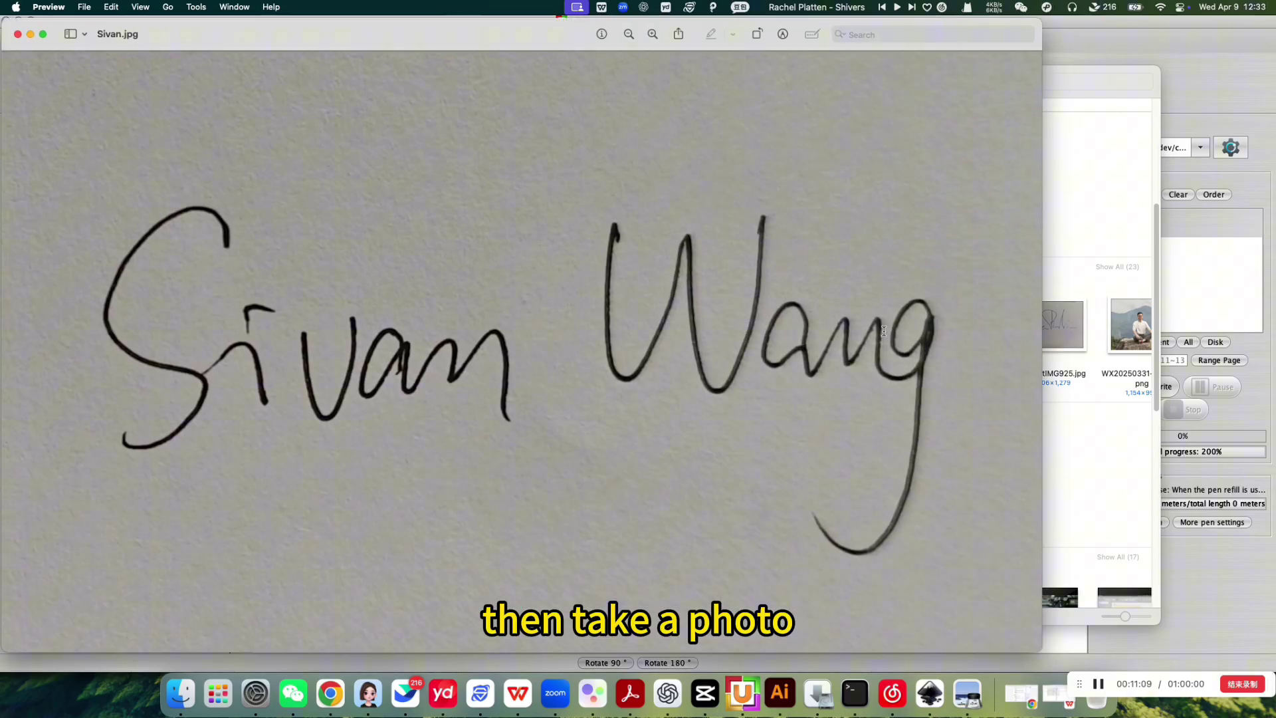
Step: Zoom the signature photo out three steps so it fits with a margin
left_click(629, 34)
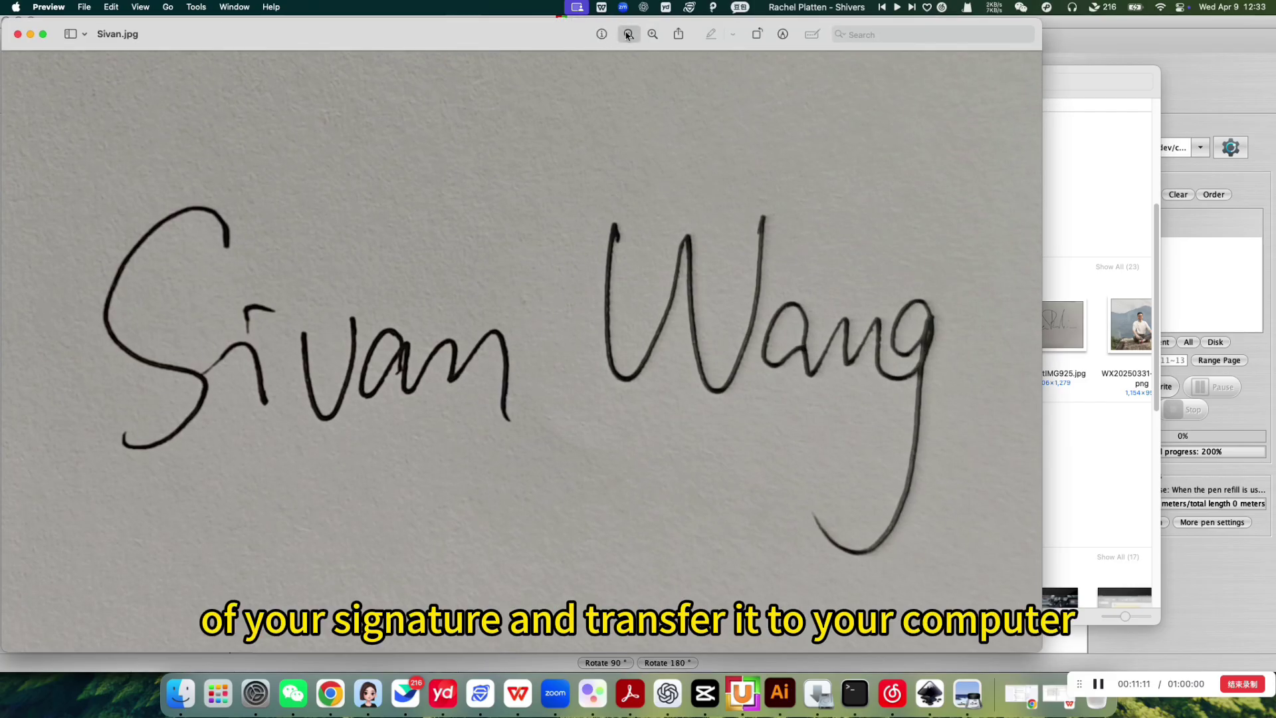
left_click(629, 34)
left_click(628, 34)
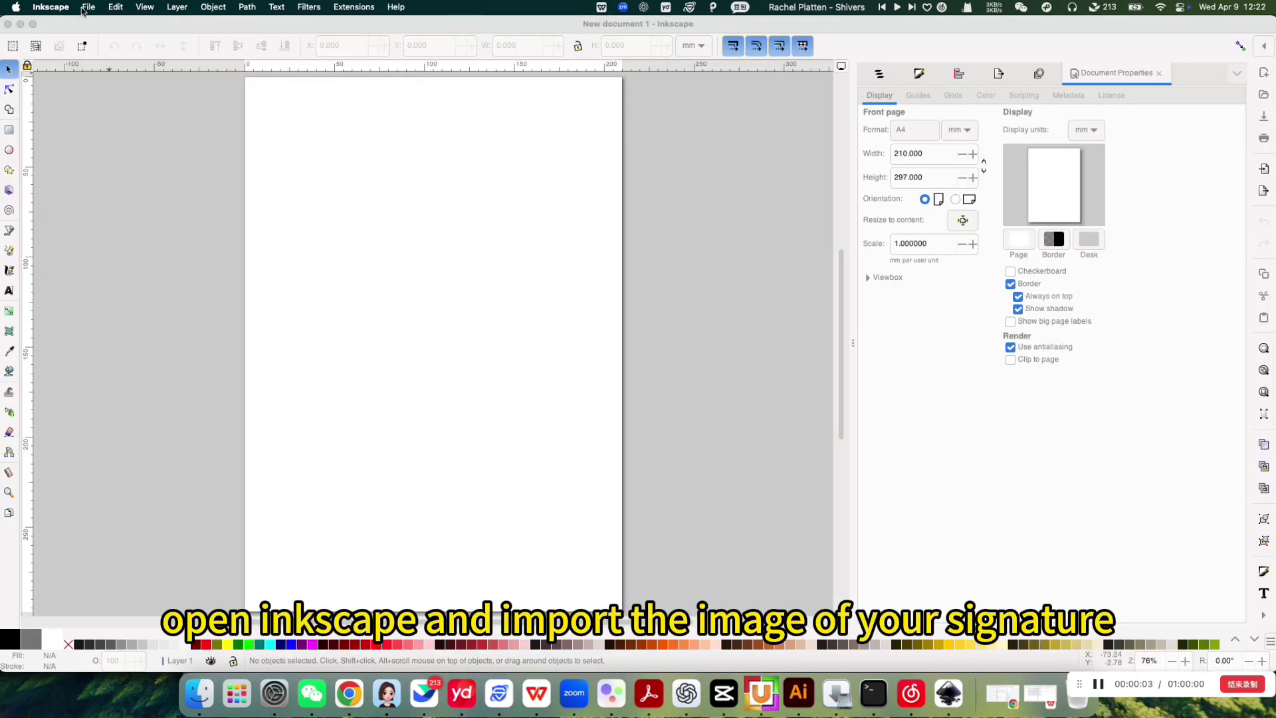
Step: Open Sivan.jpg from Downloads as an embedded image and select it on the canvas
left_click(89, 7)
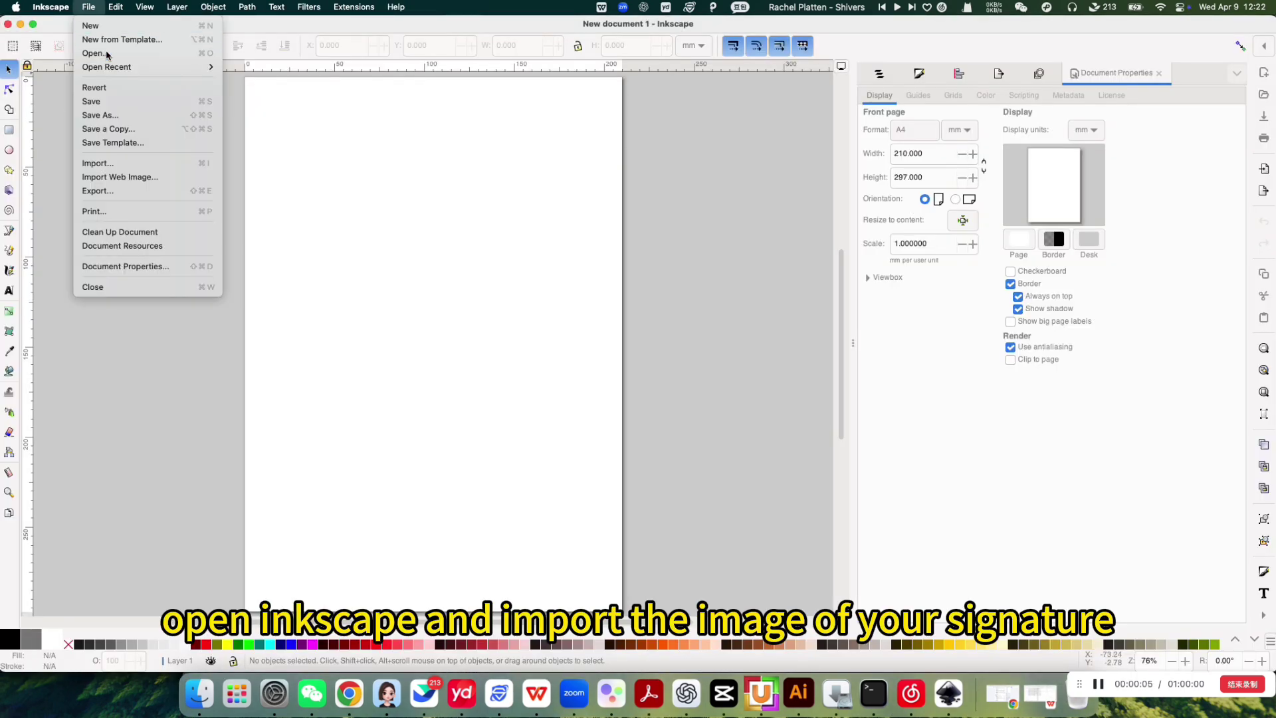
left_click(107, 54)
left_click(351, 282)
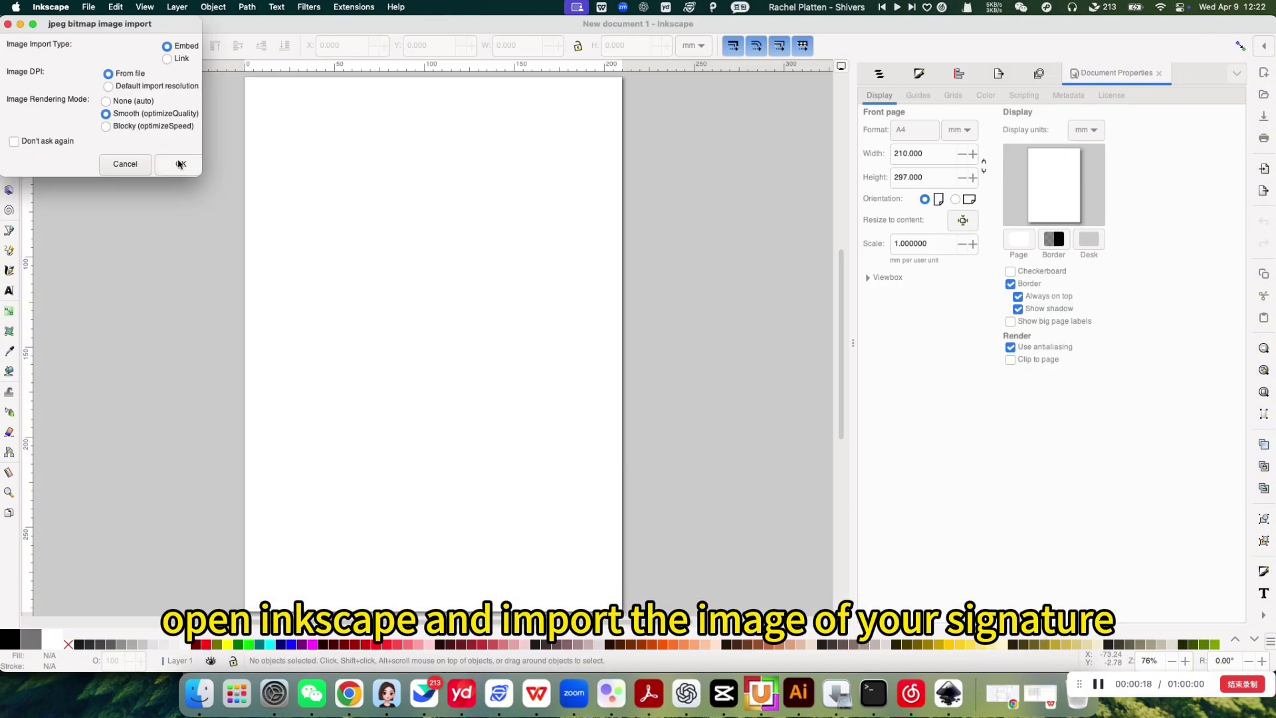
left_click(178, 164)
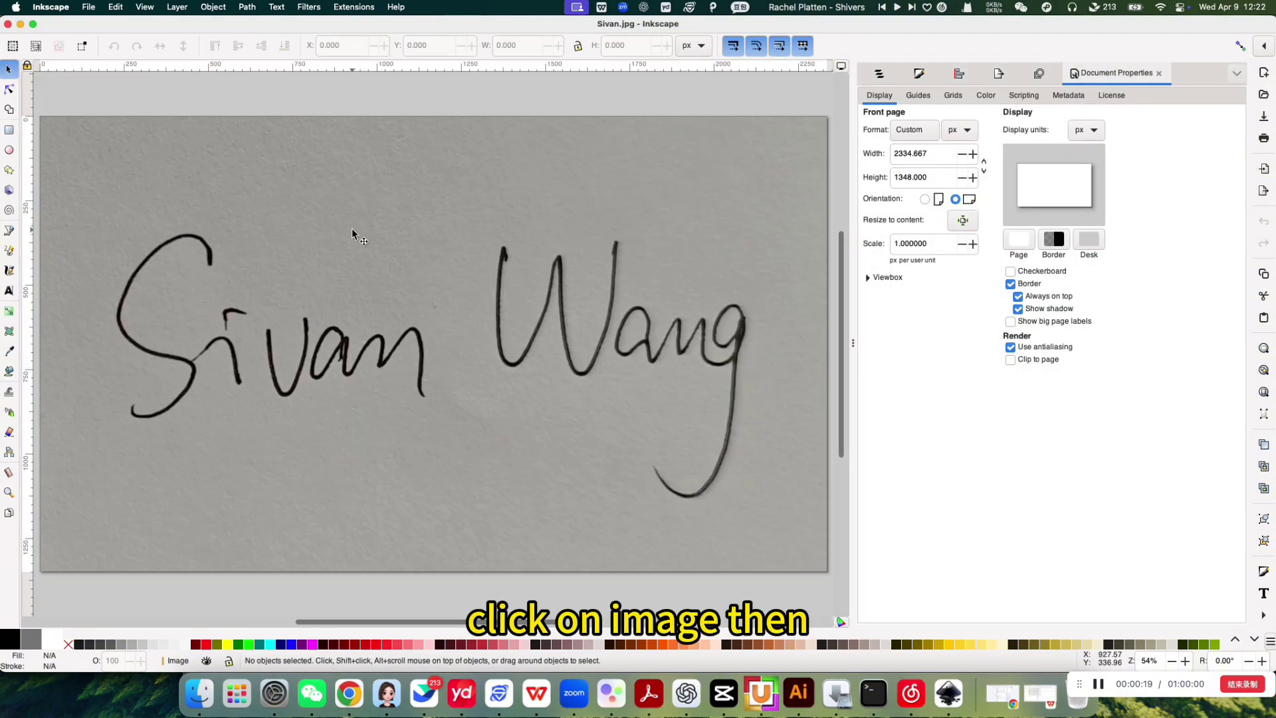
left_click(569, 251)
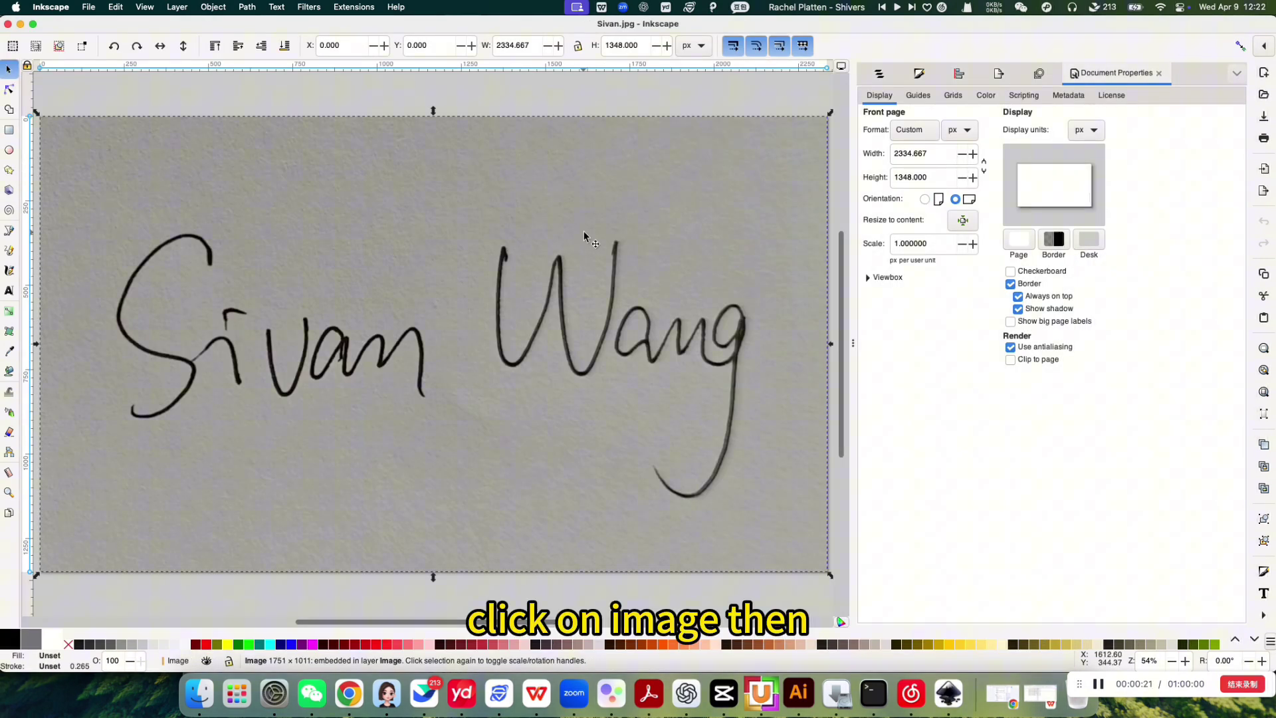
Step: Trace Bitmap with Centerline tracing: smooth corners 0.47, speckles 339, optimize 0.599
left_click(247, 7)
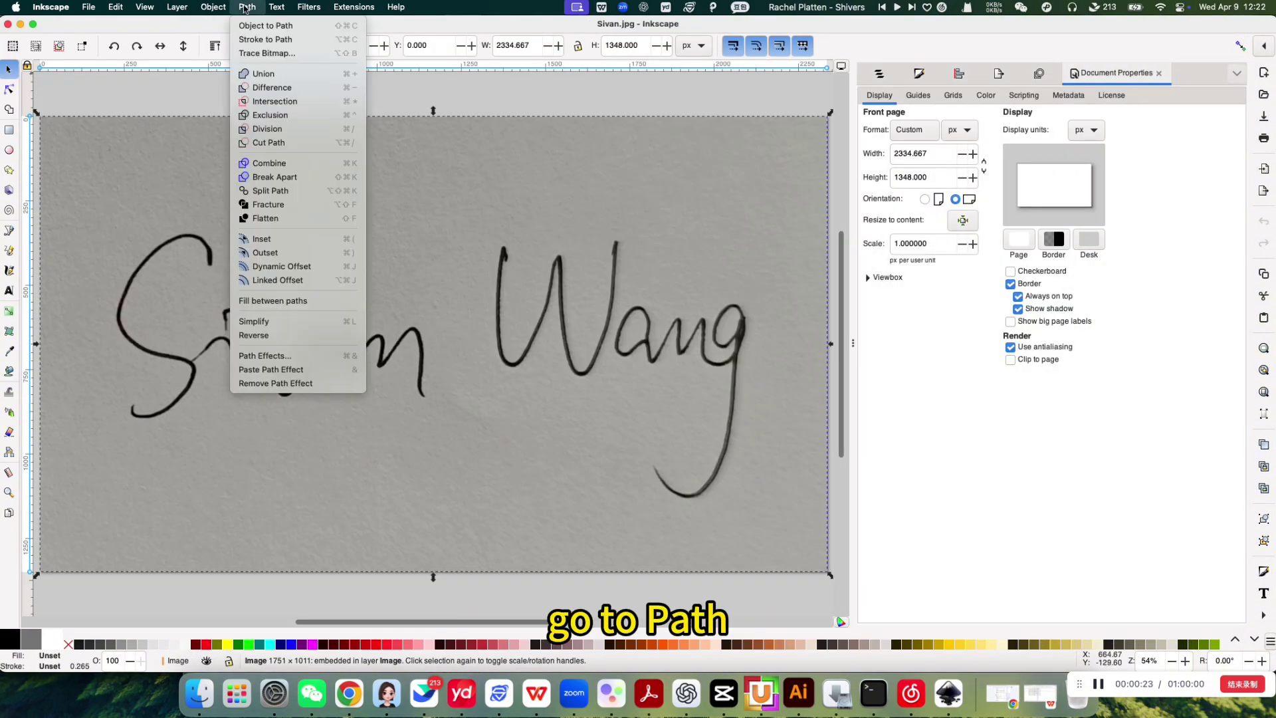
left_click(264, 53)
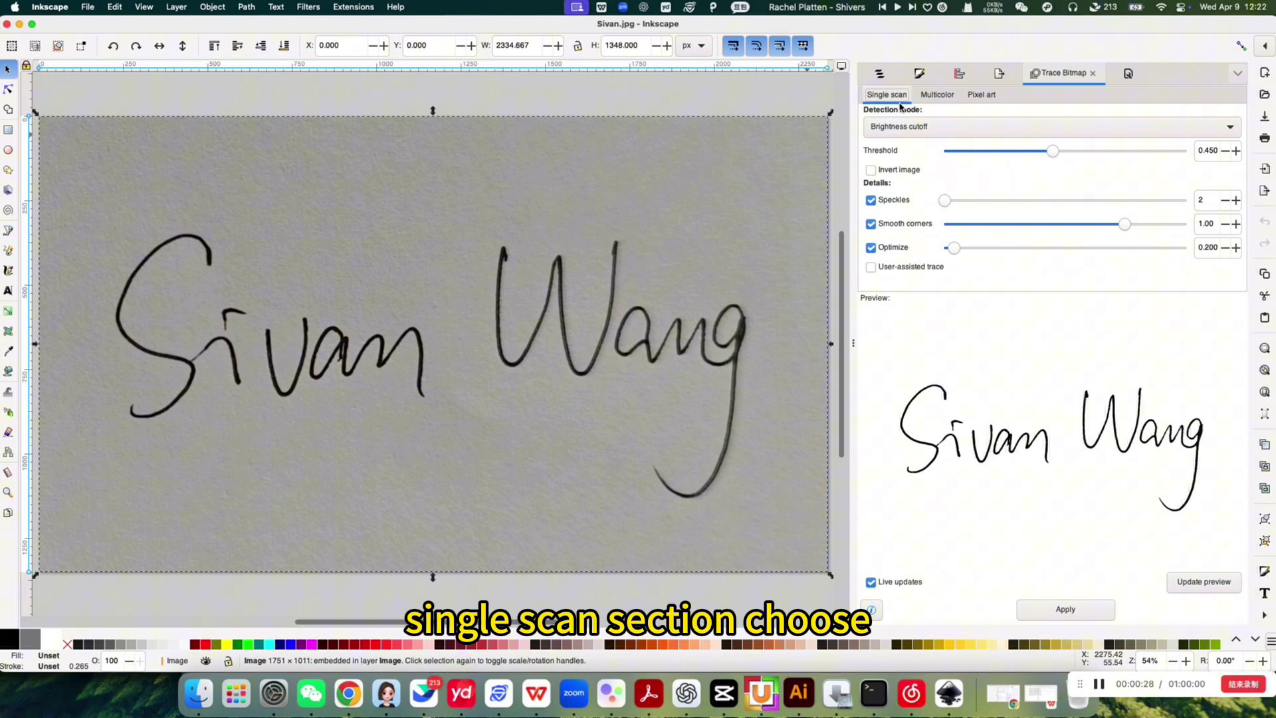
left_click(907, 126)
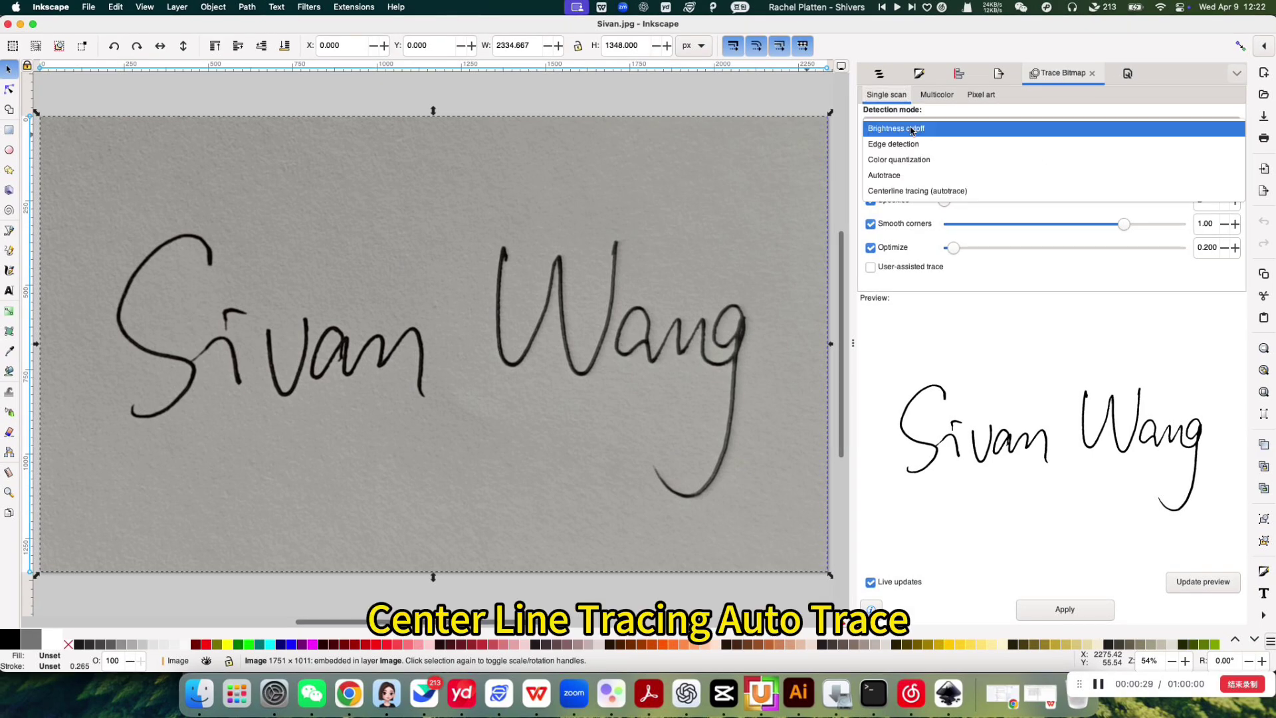
left_click(914, 190)
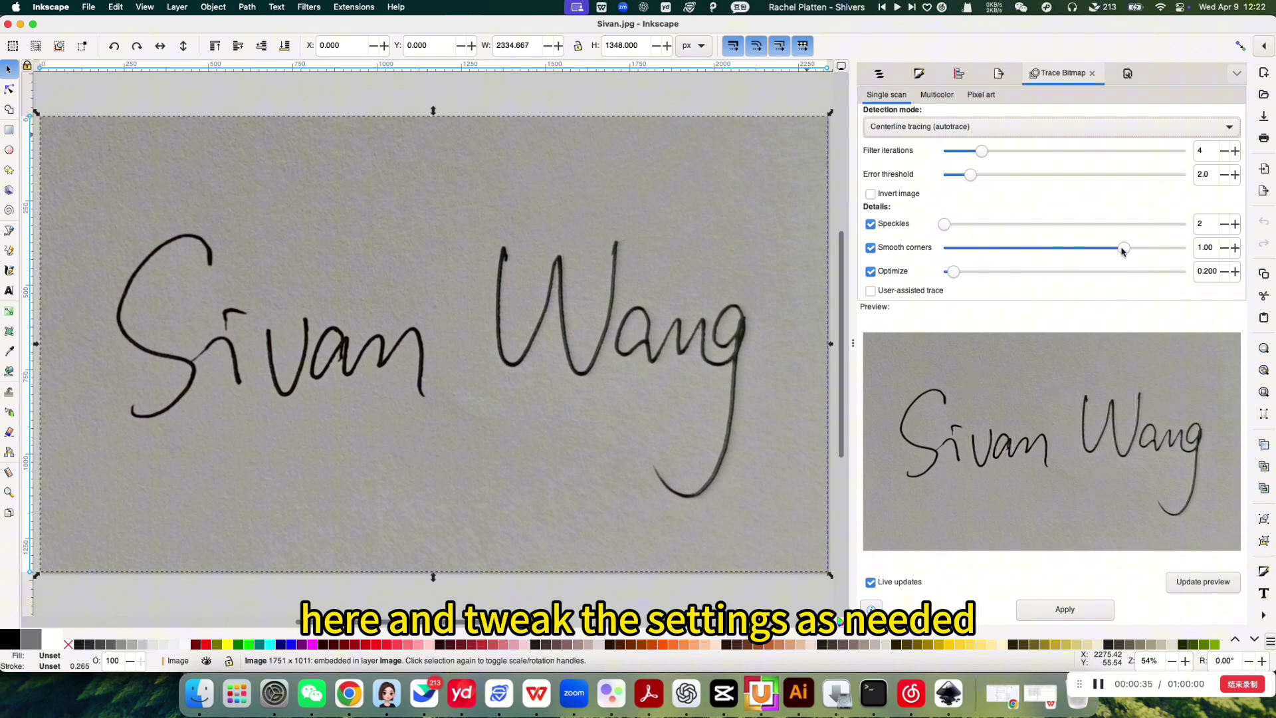
left_click_drag(1123, 250, 1029, 249)
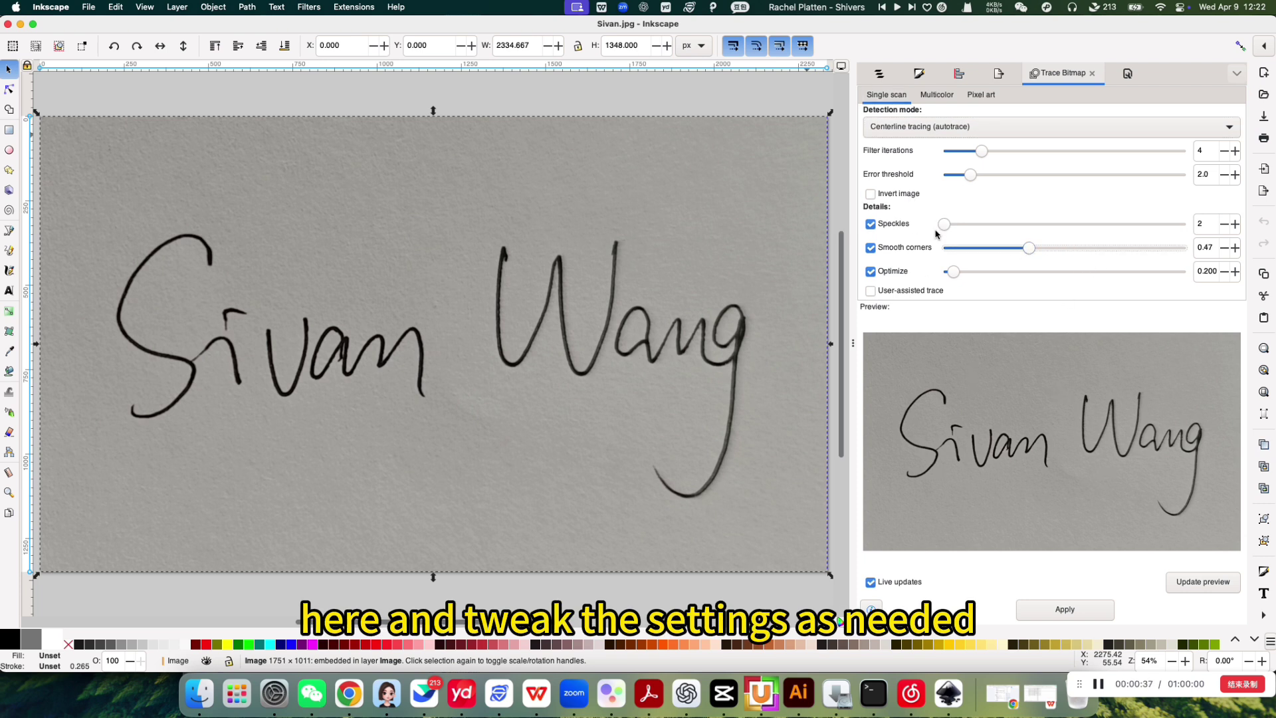
left_click_drag(945, 228, 1027, 229)
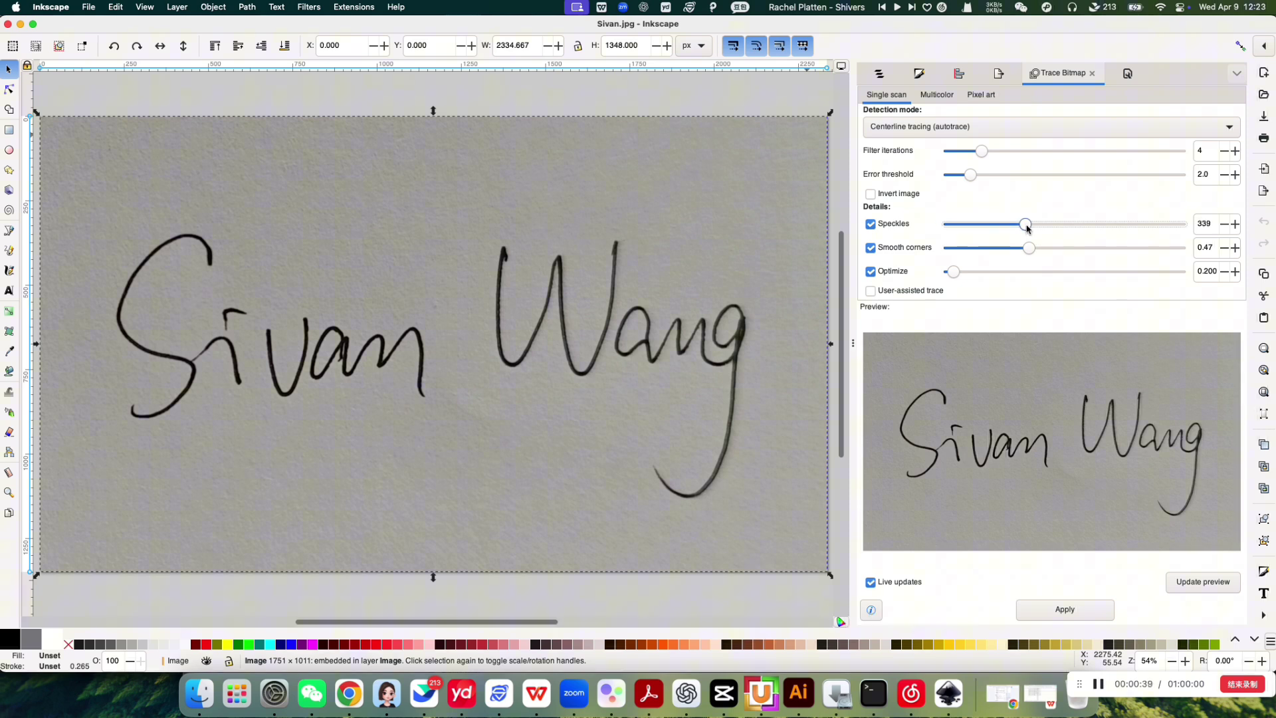
left_click_drag(952, 273, 973, 273)
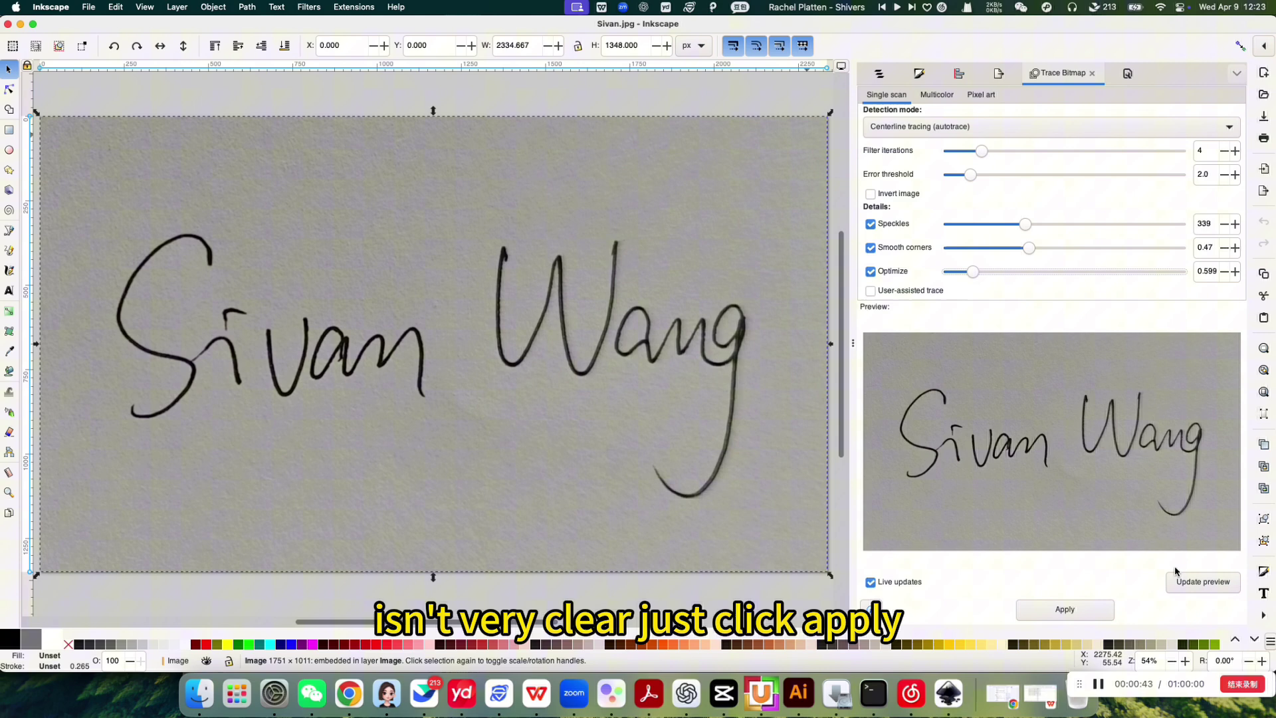
left_click(1068, 609)
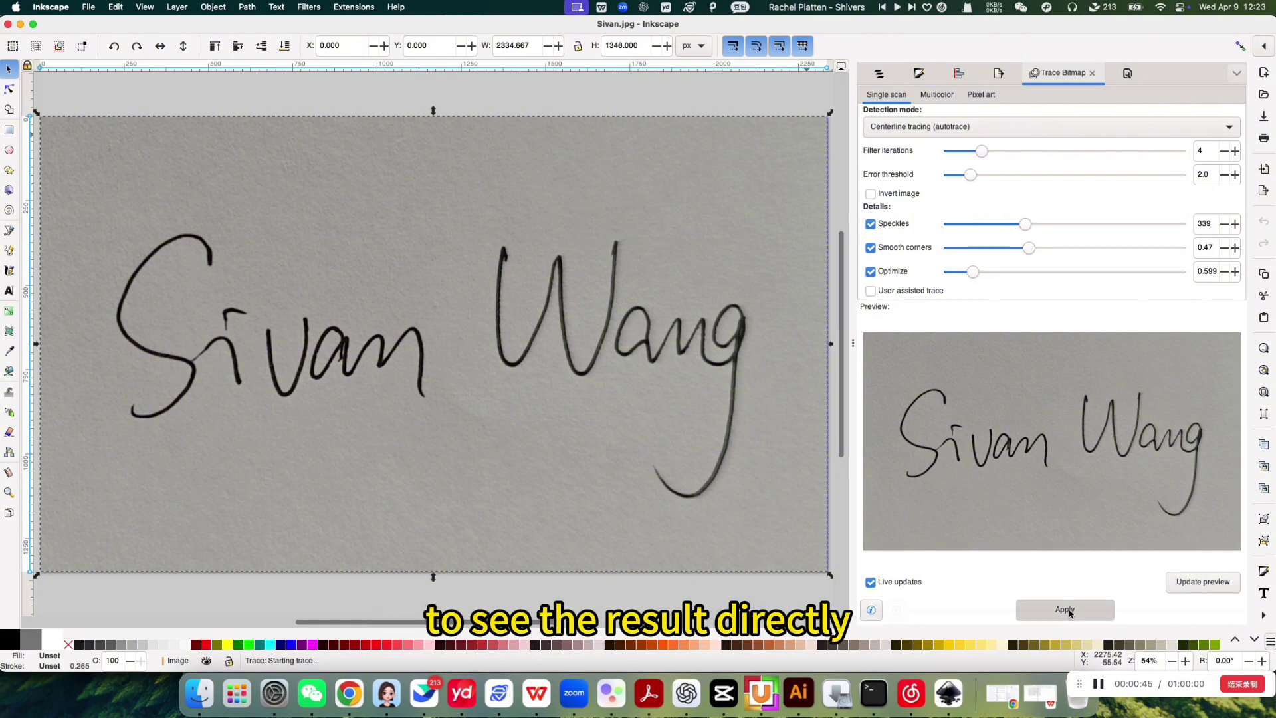
Step: Drag the traced signature path down below the photo
scroll(498, 402, "down", 3)
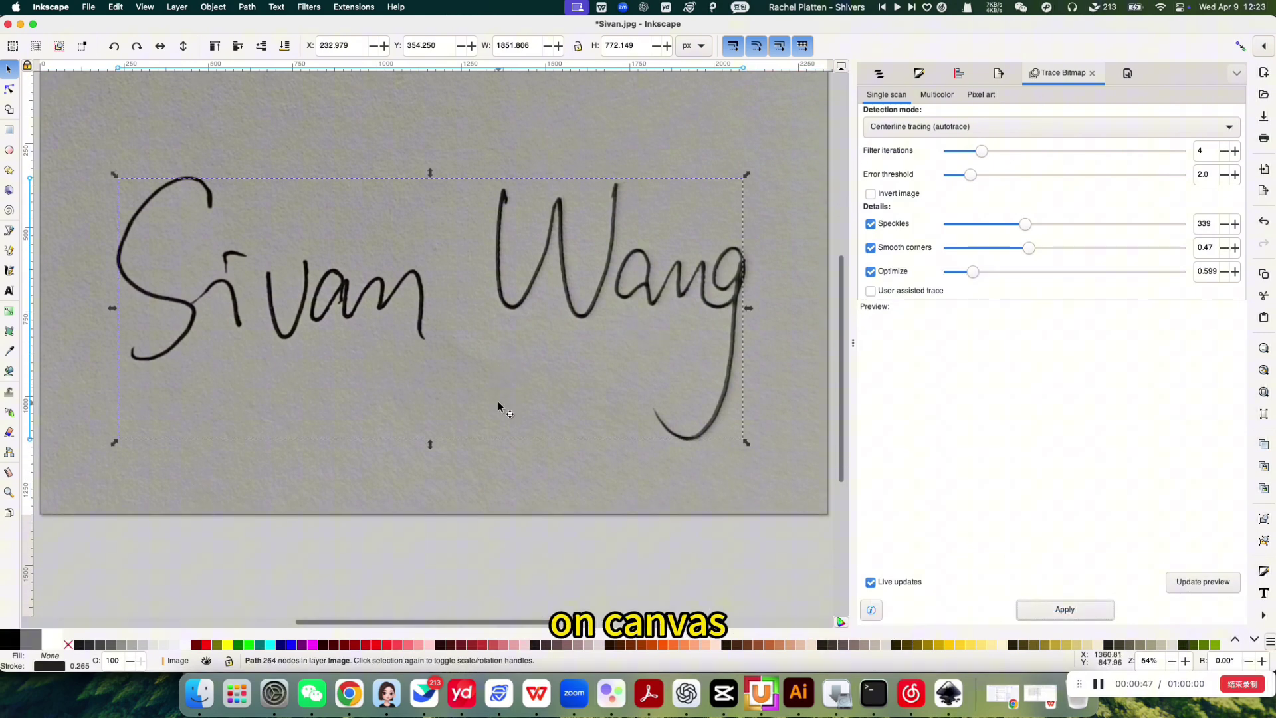
scroll(498, 402, "down", 3)
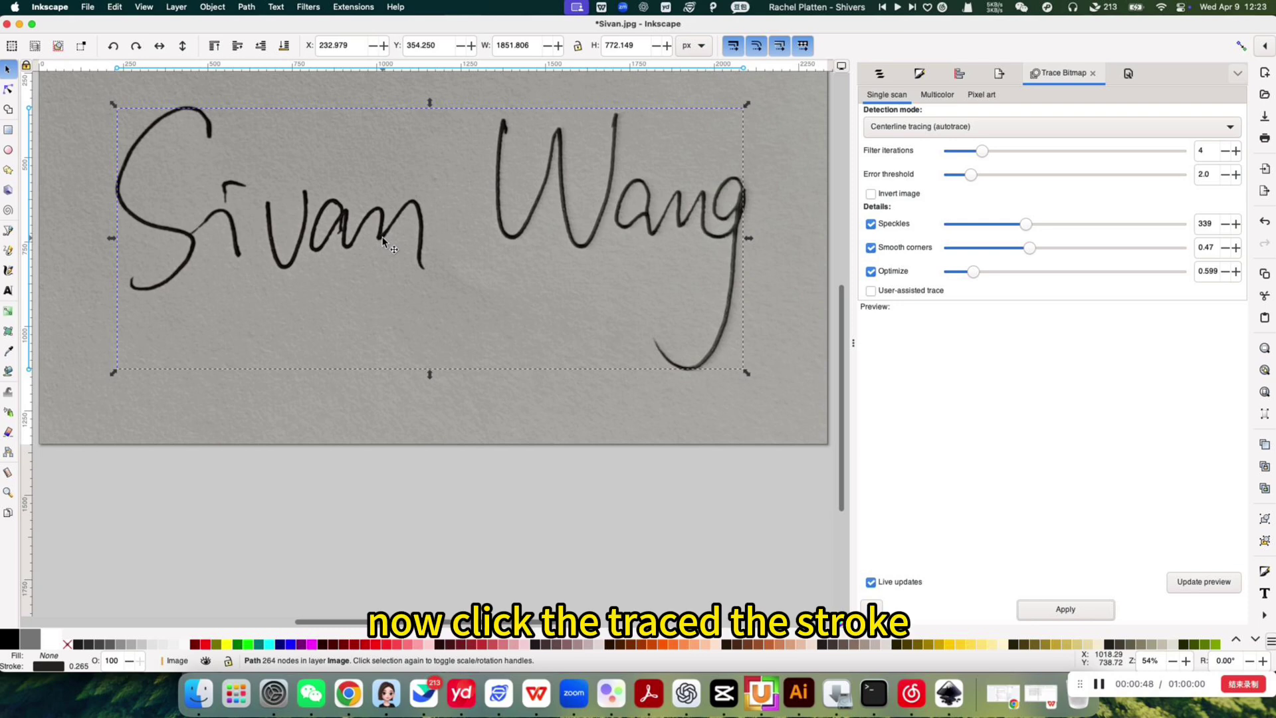
left_click_drag(384, 241, 364, 473)
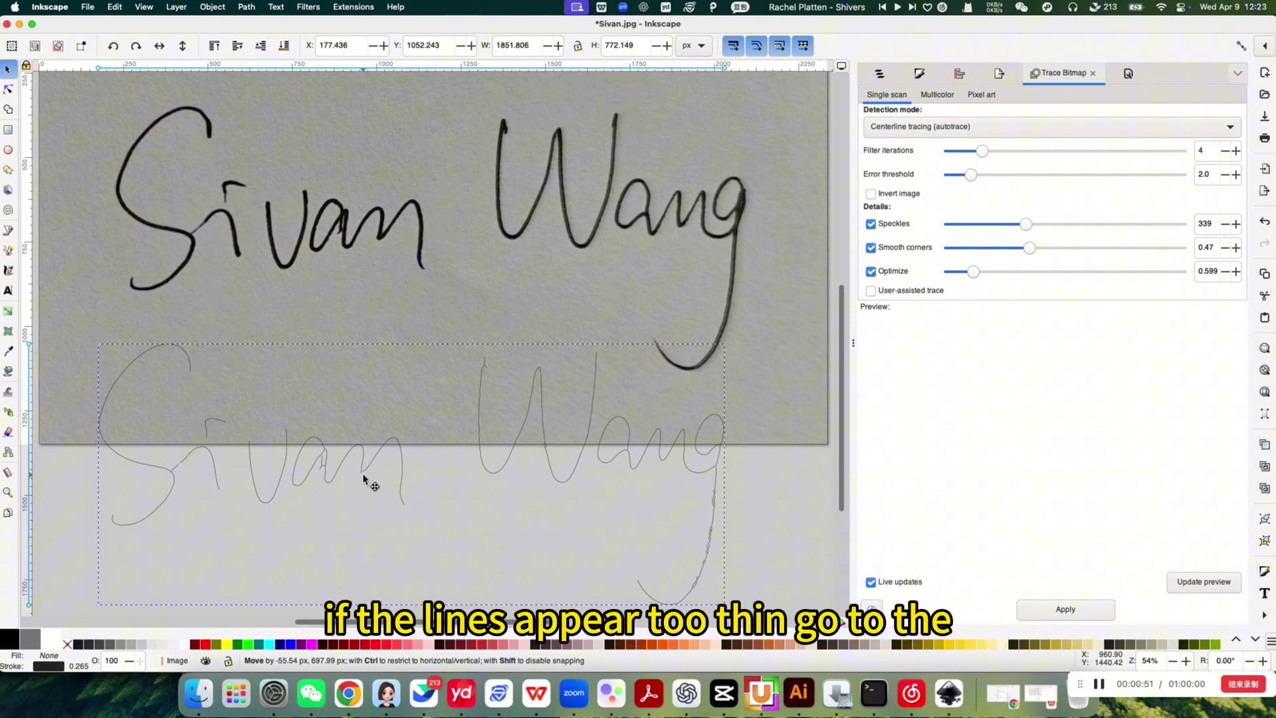
left_click_drag(365, 478, 364, 479)
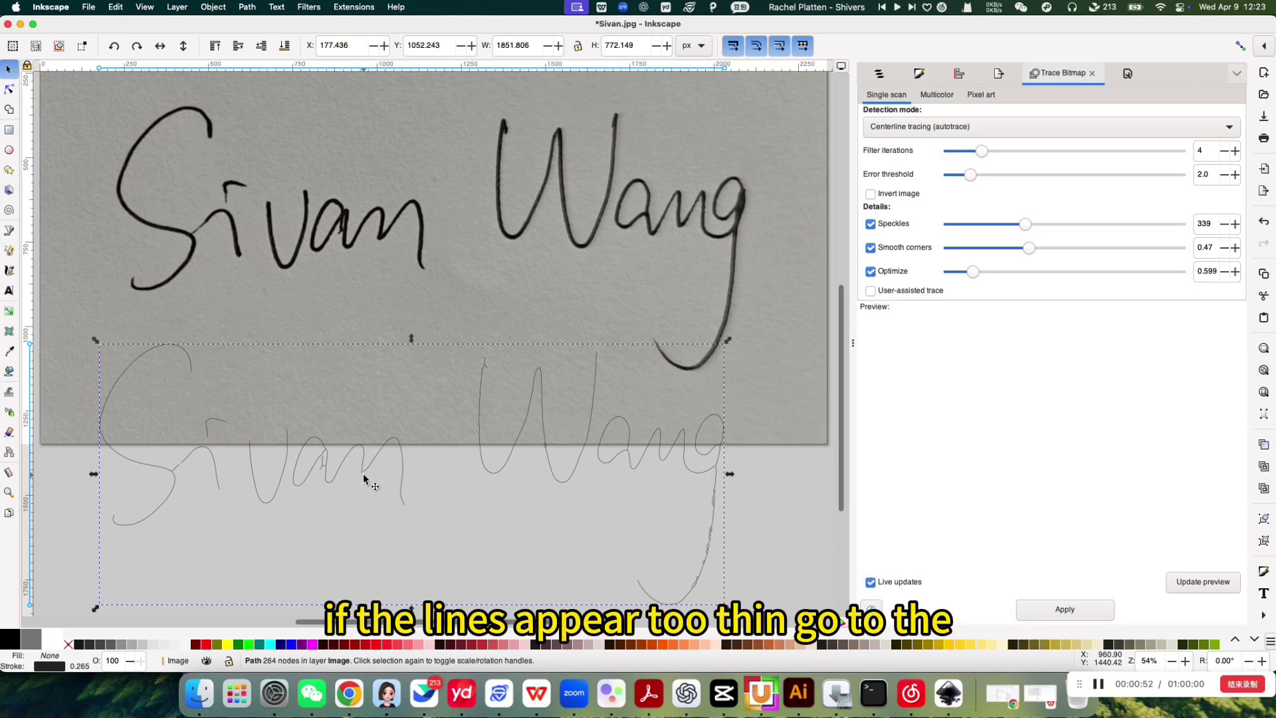
Step: Set the traced path's stroke width to 1 mm
left_click(922, 74)
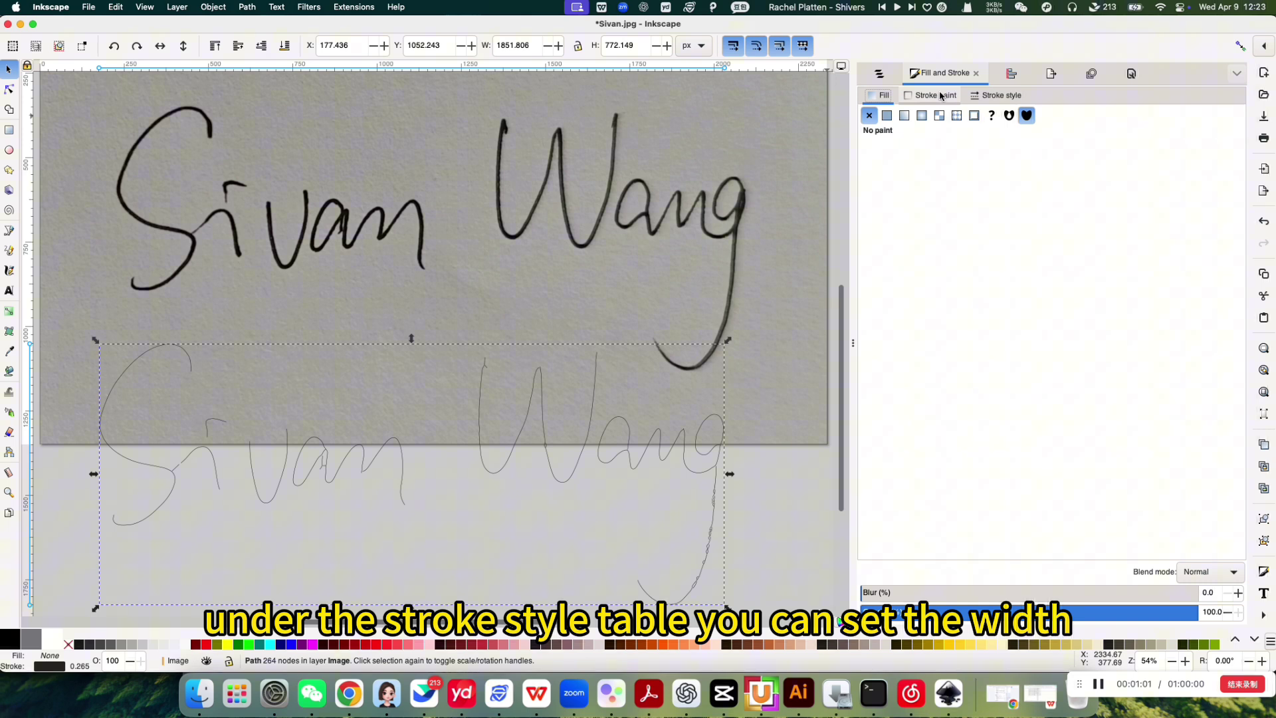
left_click(994, 97)
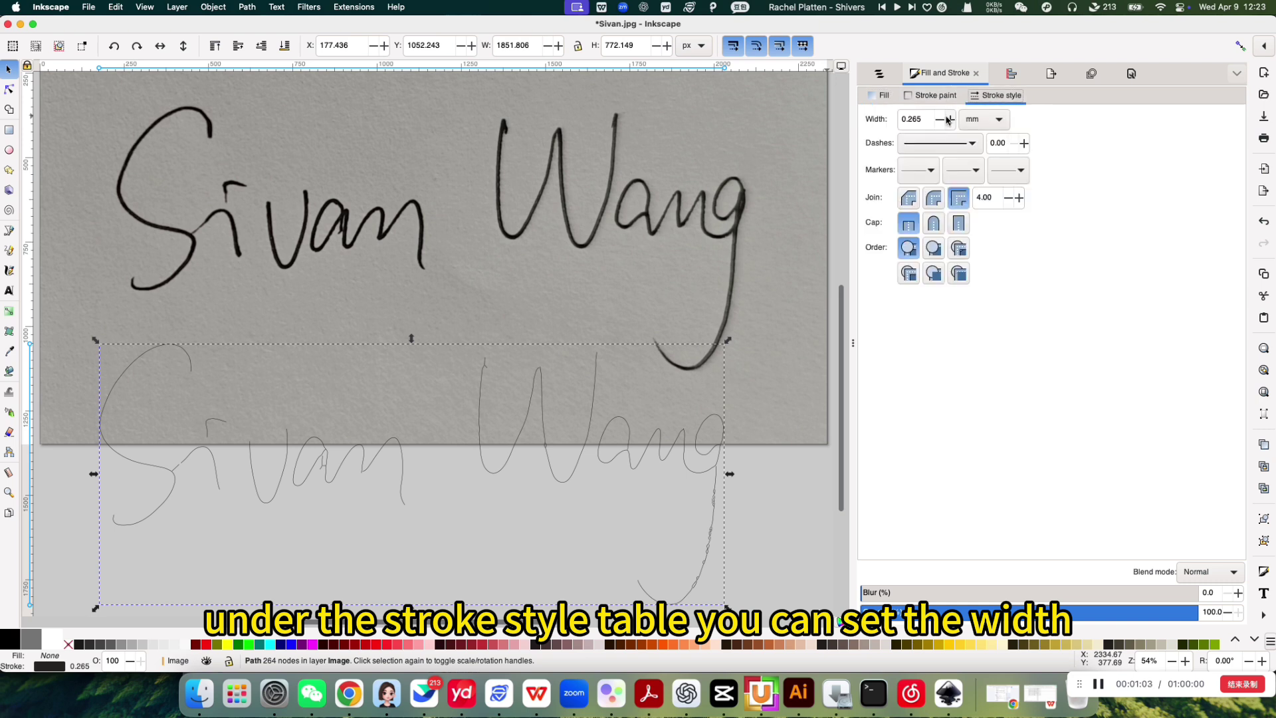
left_click_drag(923, 119, 892, 117)
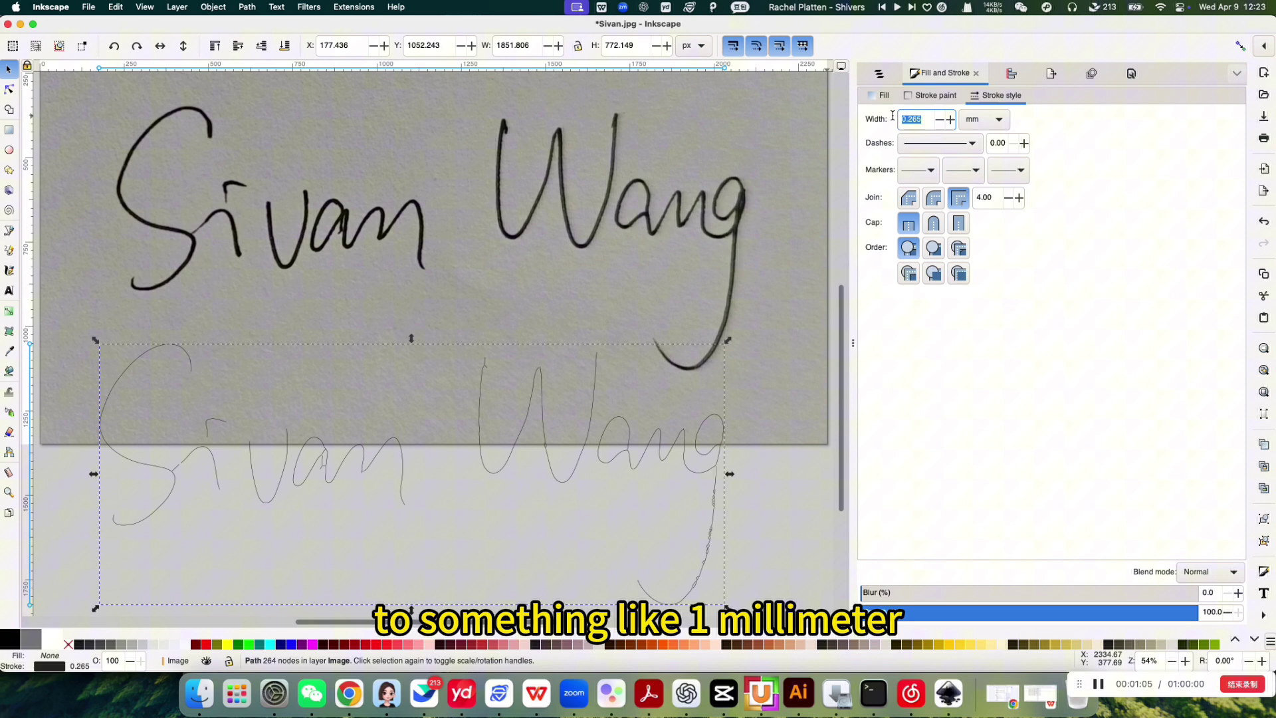
key("Return")
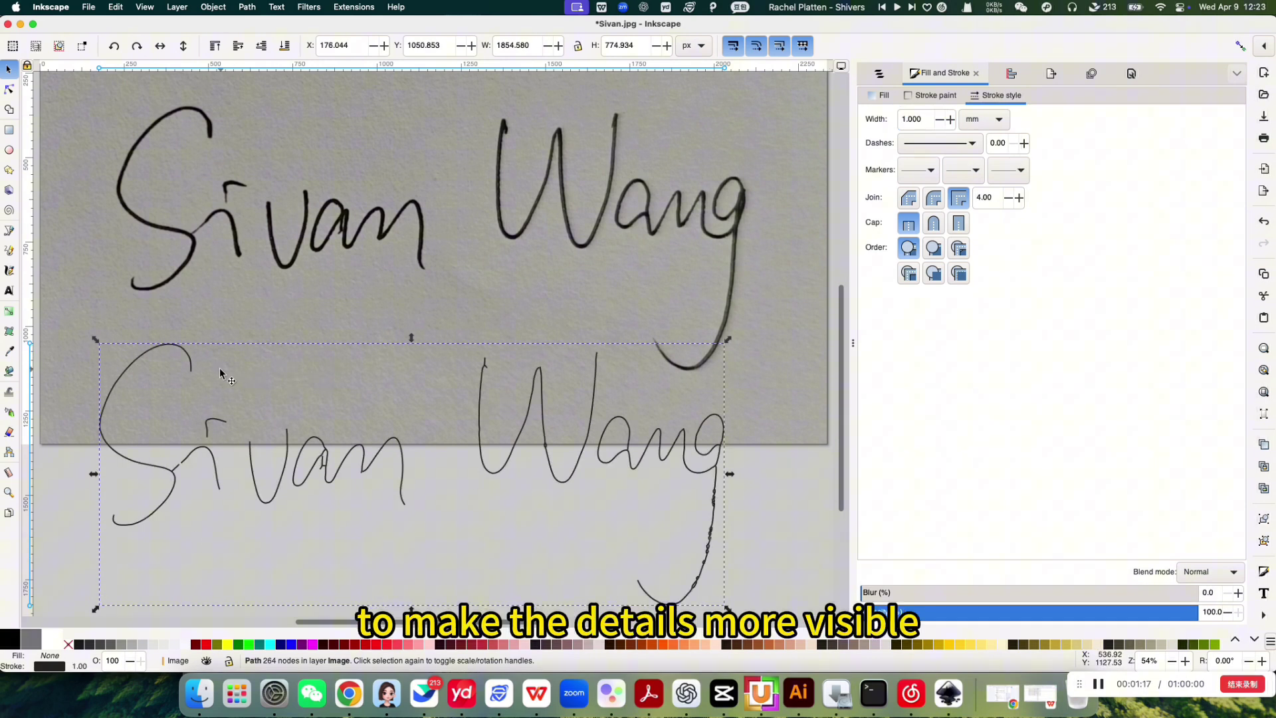
Step: Select all nodes of the traced path and Simplify it from 264 to 98 nodes
double_click(179, 346)
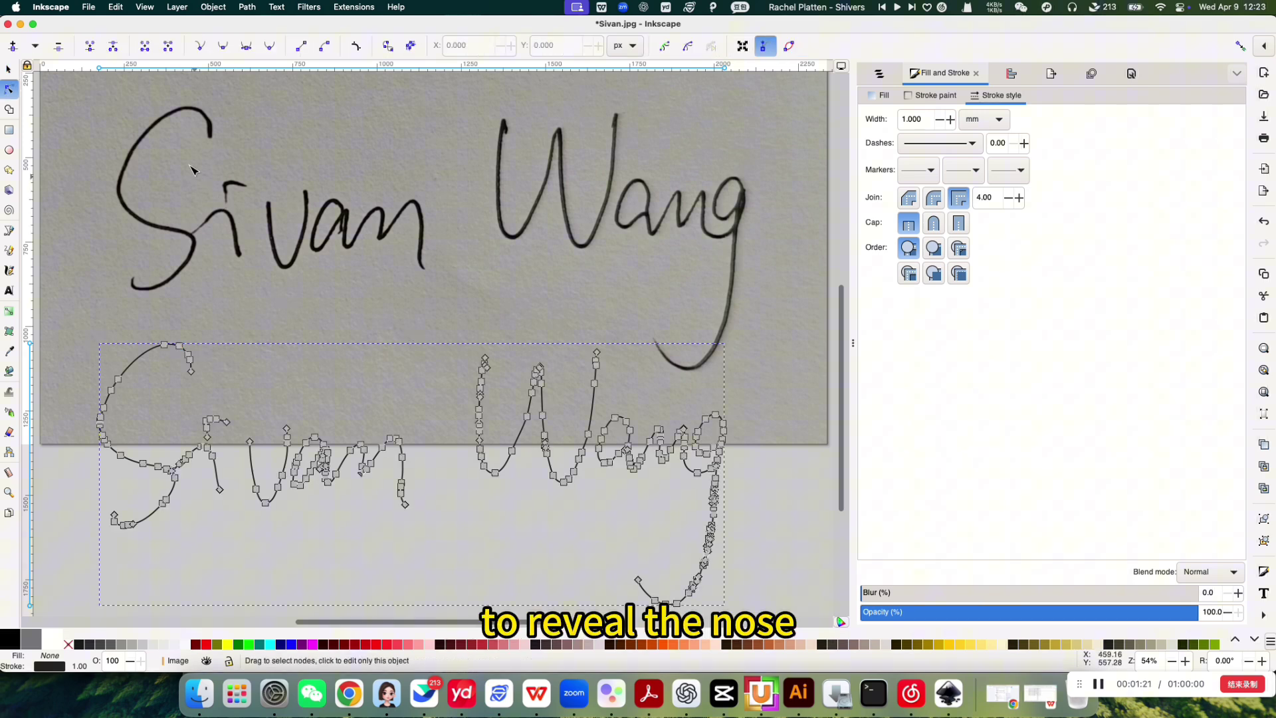
mouse_move(71, 320)
left_mouse_down()
mouse_move(662, 569)
mouse_move(738, 616)
left_mouse_up()
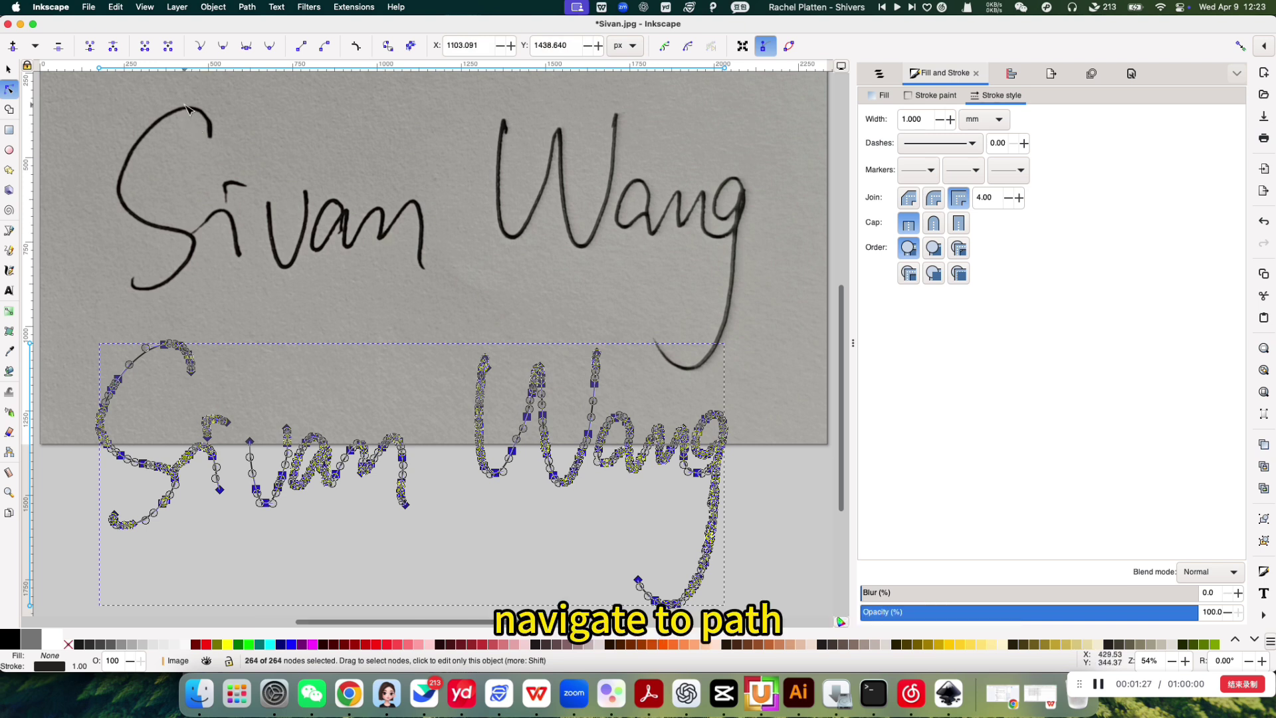
left_click(245, 7)
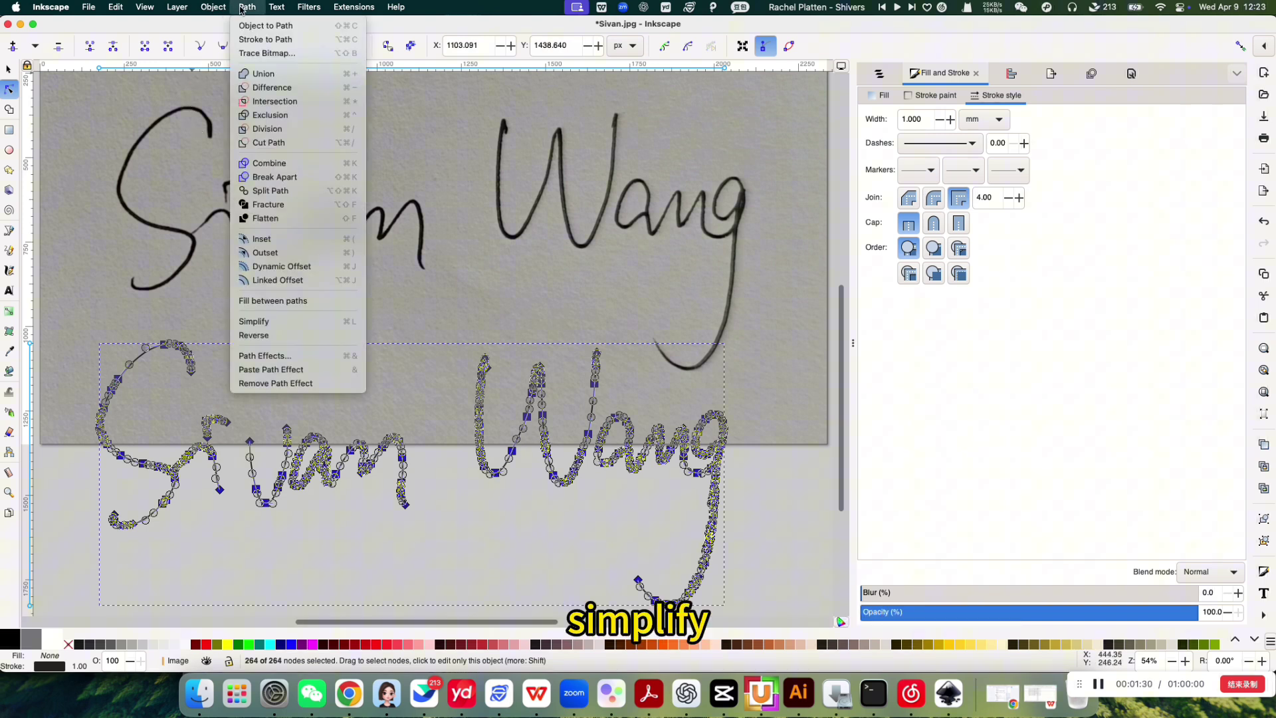
left_click(271, 322)
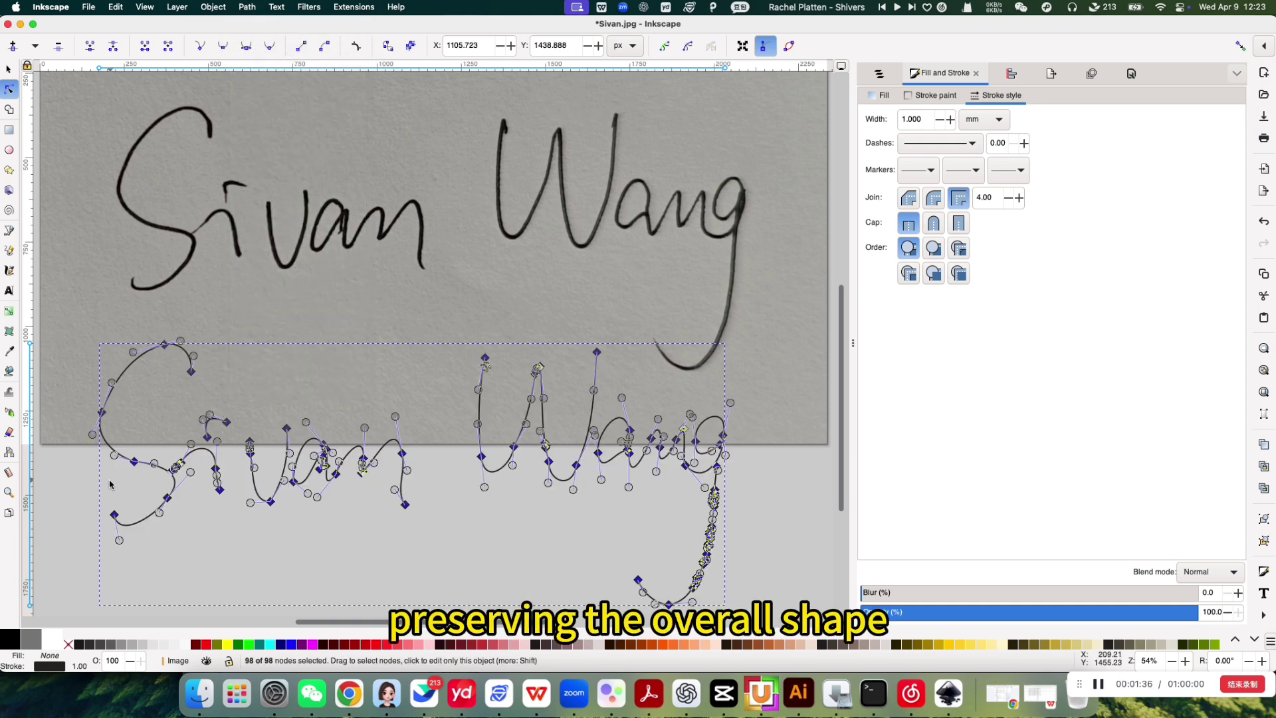
key("Escape")
Step: Drag the loose end node of the S stroke to close its gap
scroll(201, 483, "up", 4)
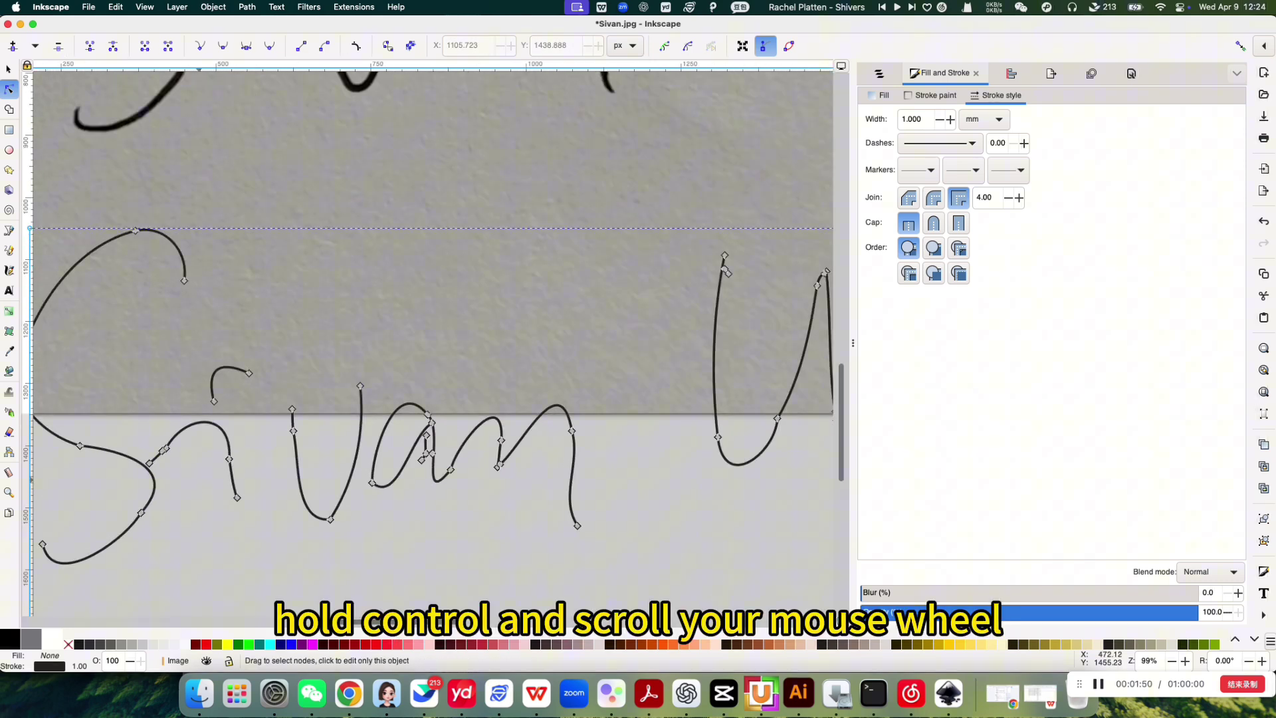
scroll(201, 484, "down", 4)
scroll(202, 484, "up", 1)
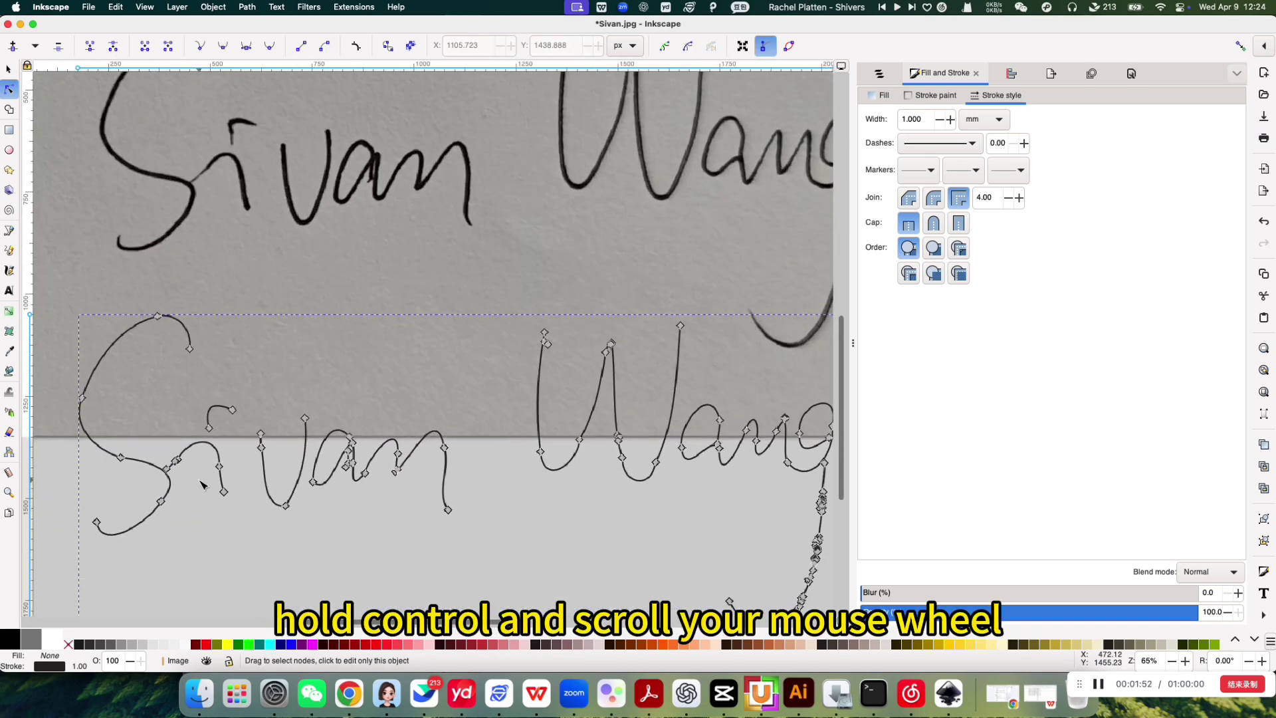
key("Escape")
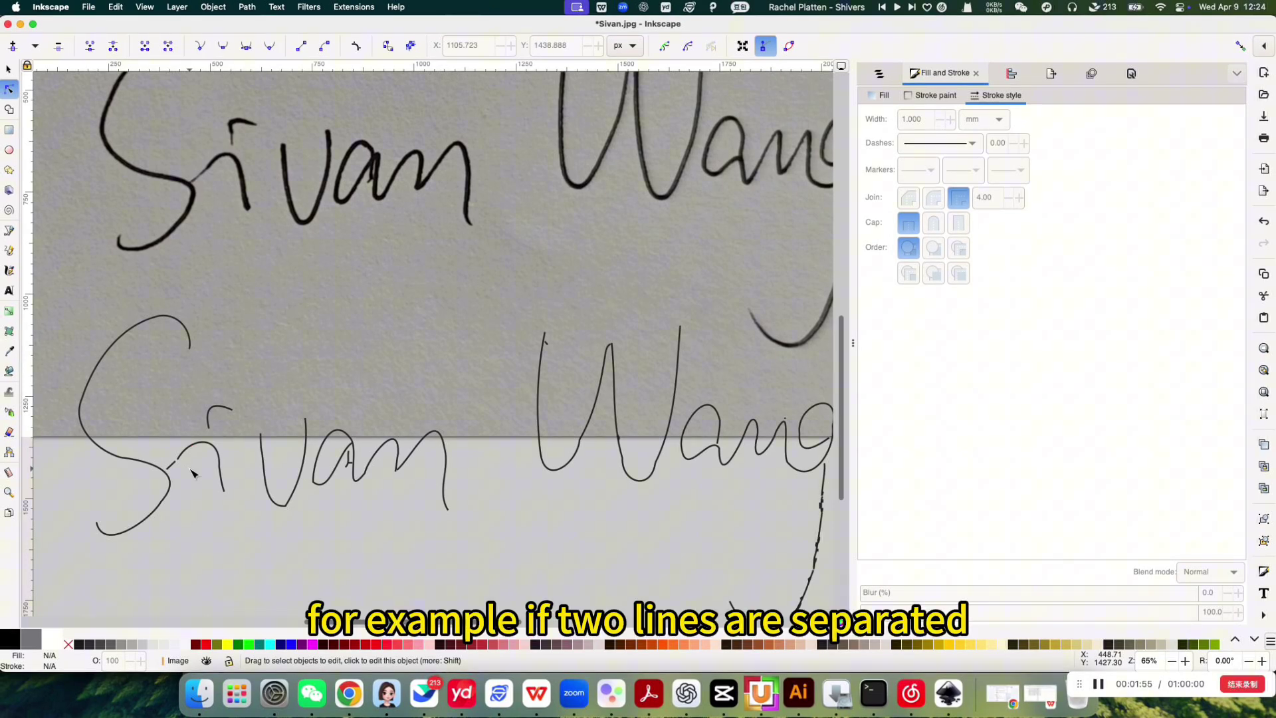
scroll(191, 472, "up", 2)
left_click(176, 469)
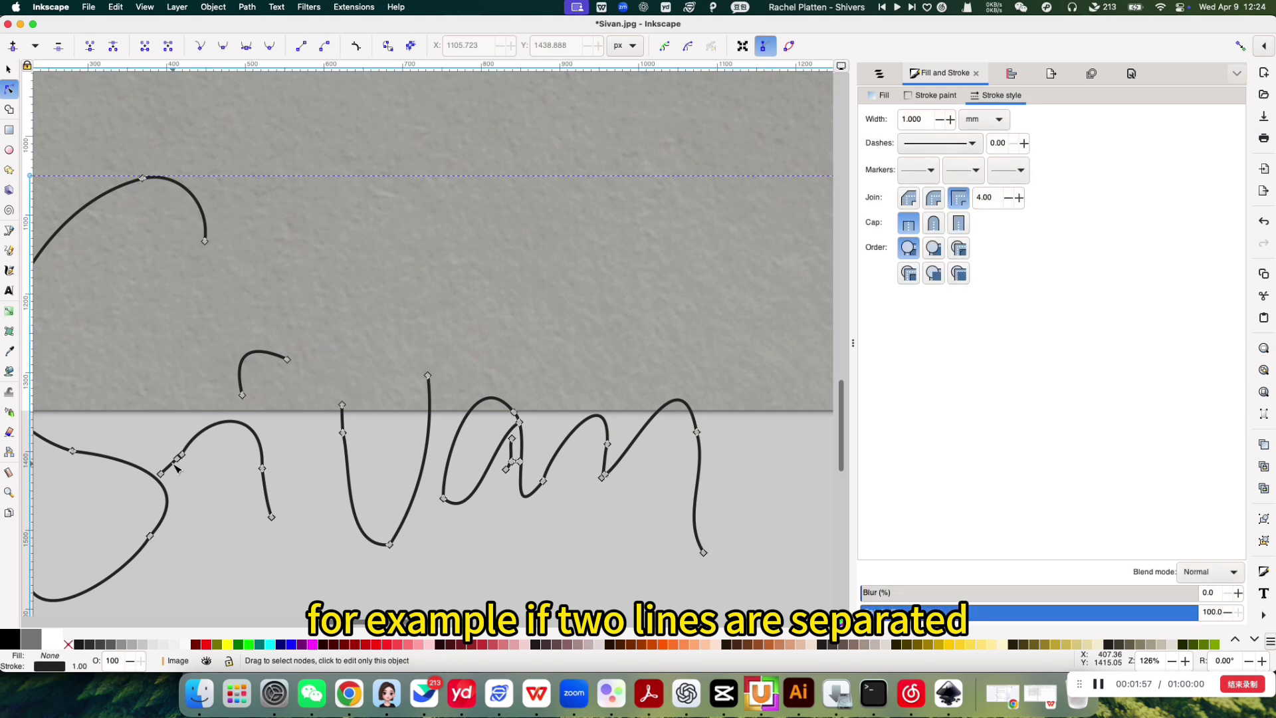
left_click(178, 463)
left_click_drag(179, 463, 182, 457)
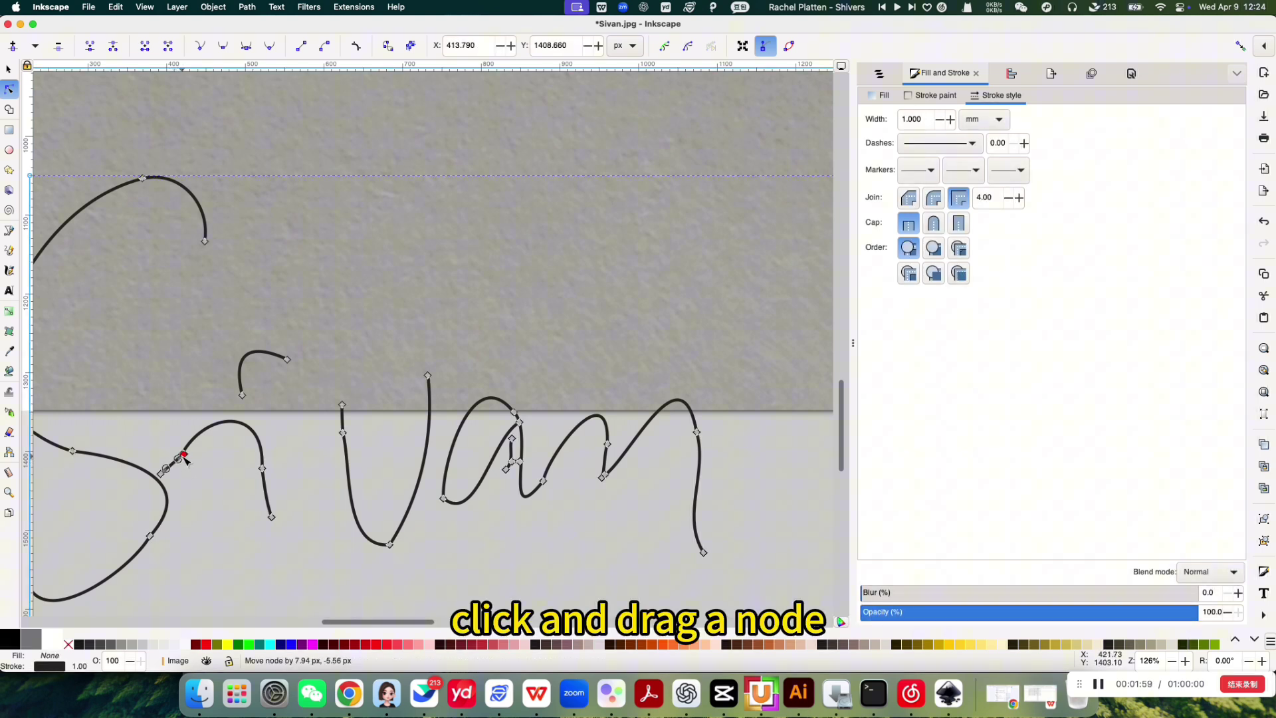
left_click(223, 483)
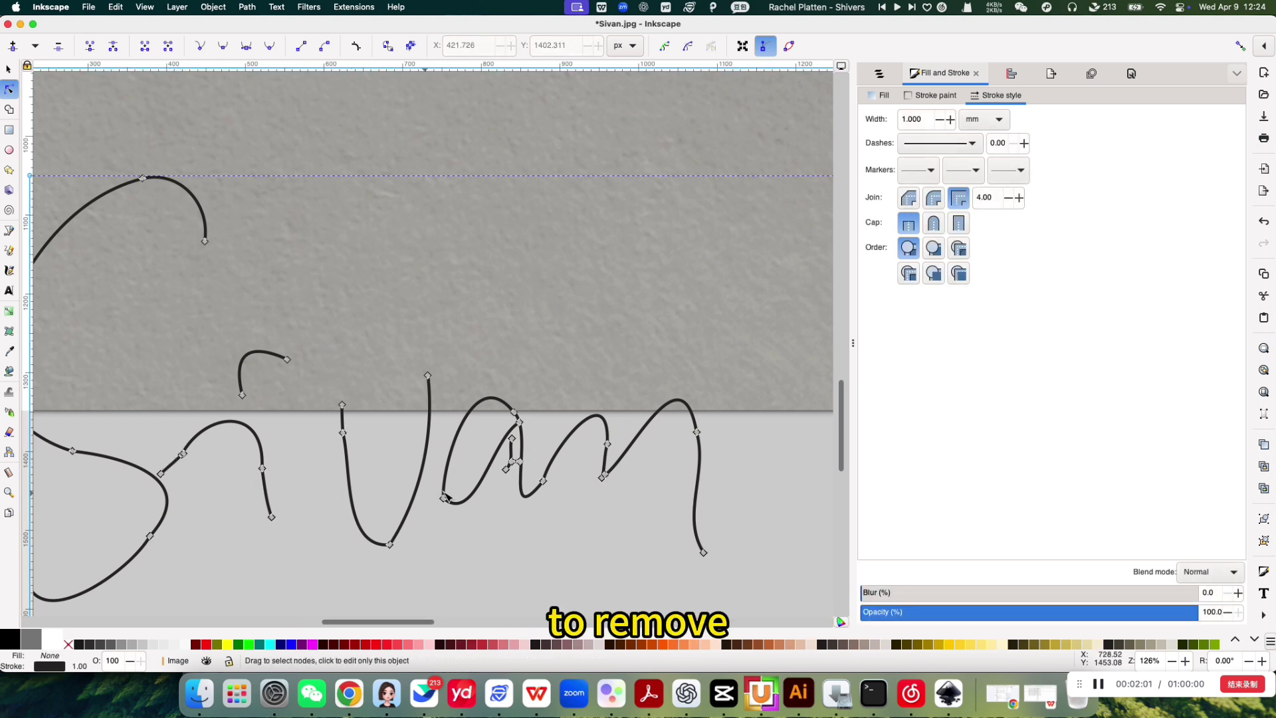
Step: Delete a surplus node on the 'a' stroke
left_click(510, 449)
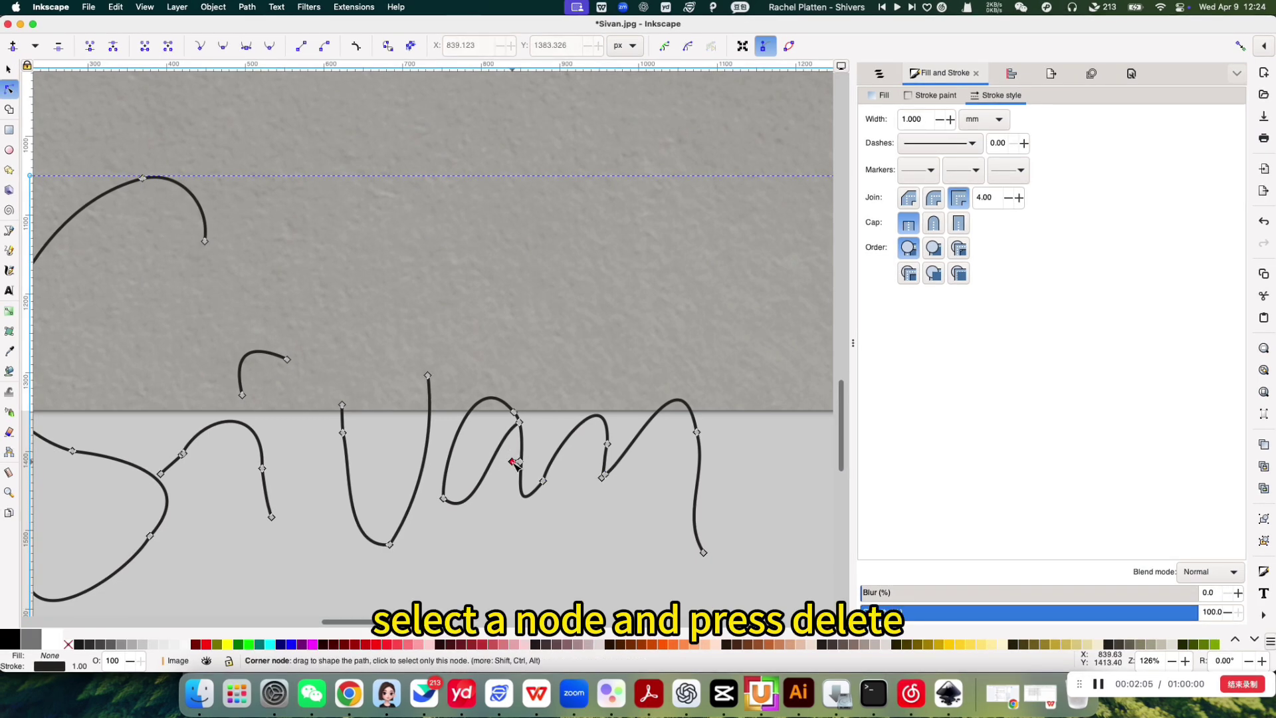
key("Delete")
scroll(513, 454, "down", 5)
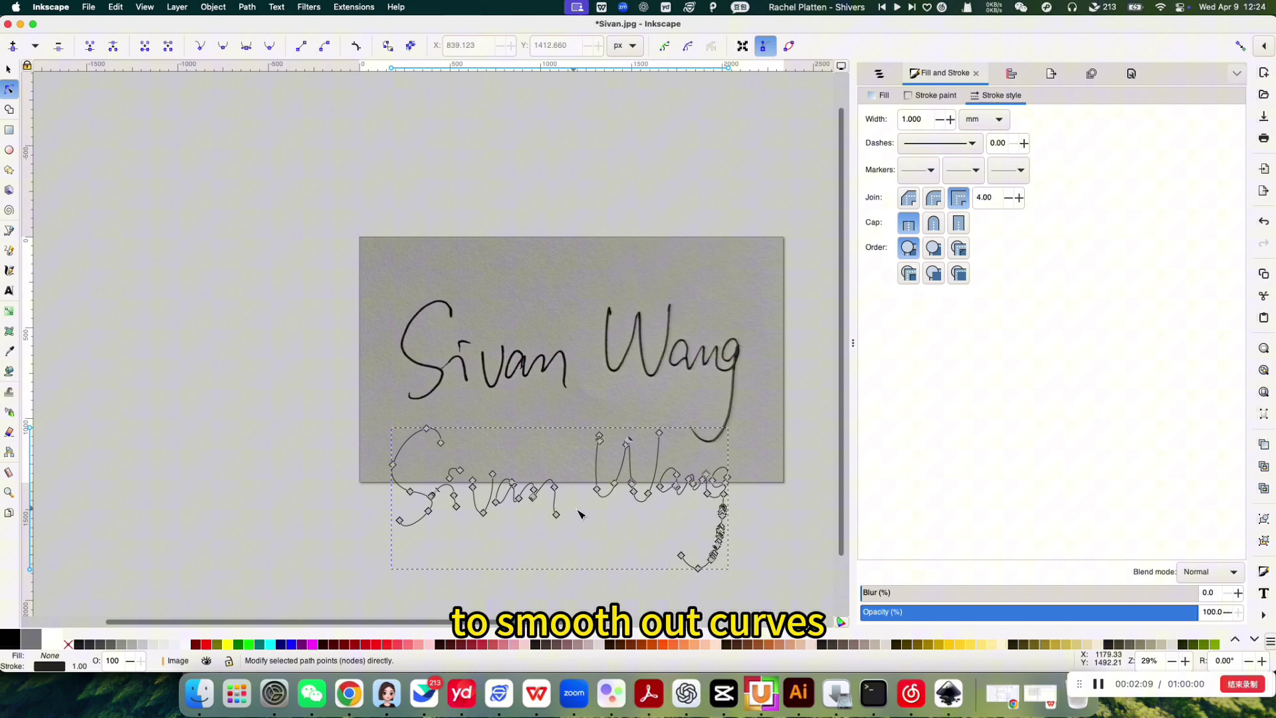
Step: Reshape the W's lower curve by dragging its bottom node's handles
scroll(606, 518, "up", 4)
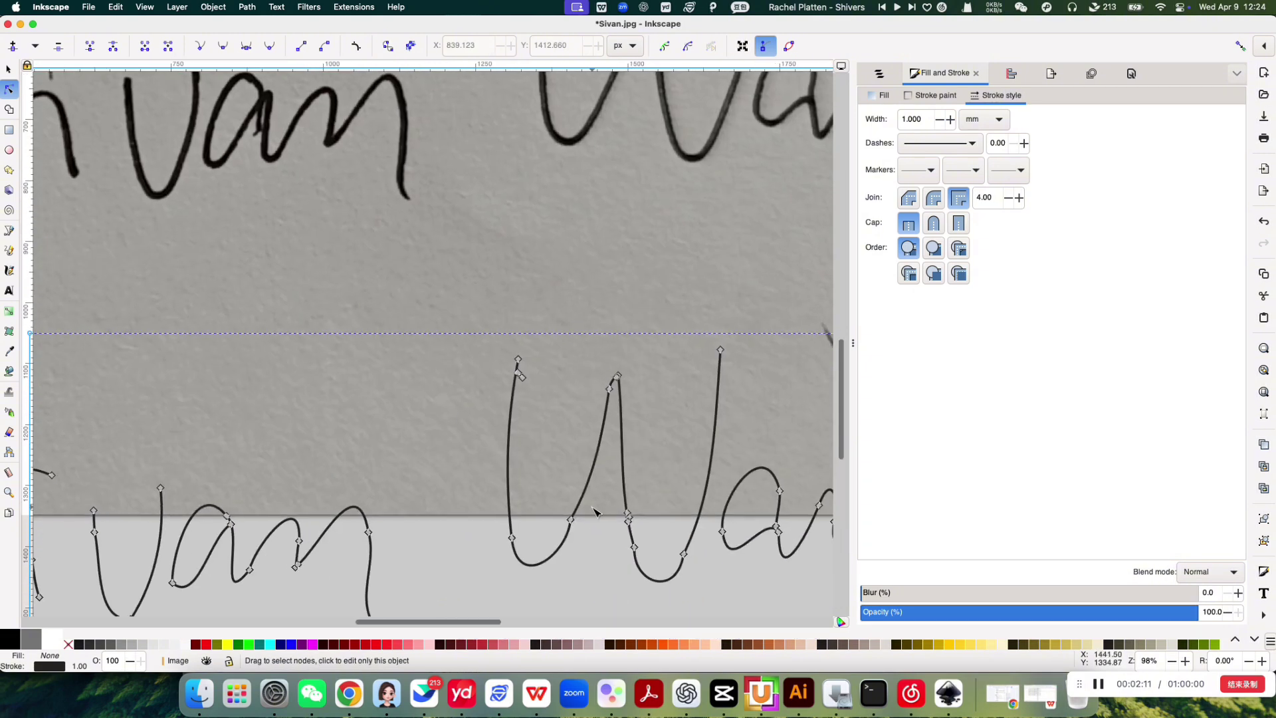
left_click(572, 521)
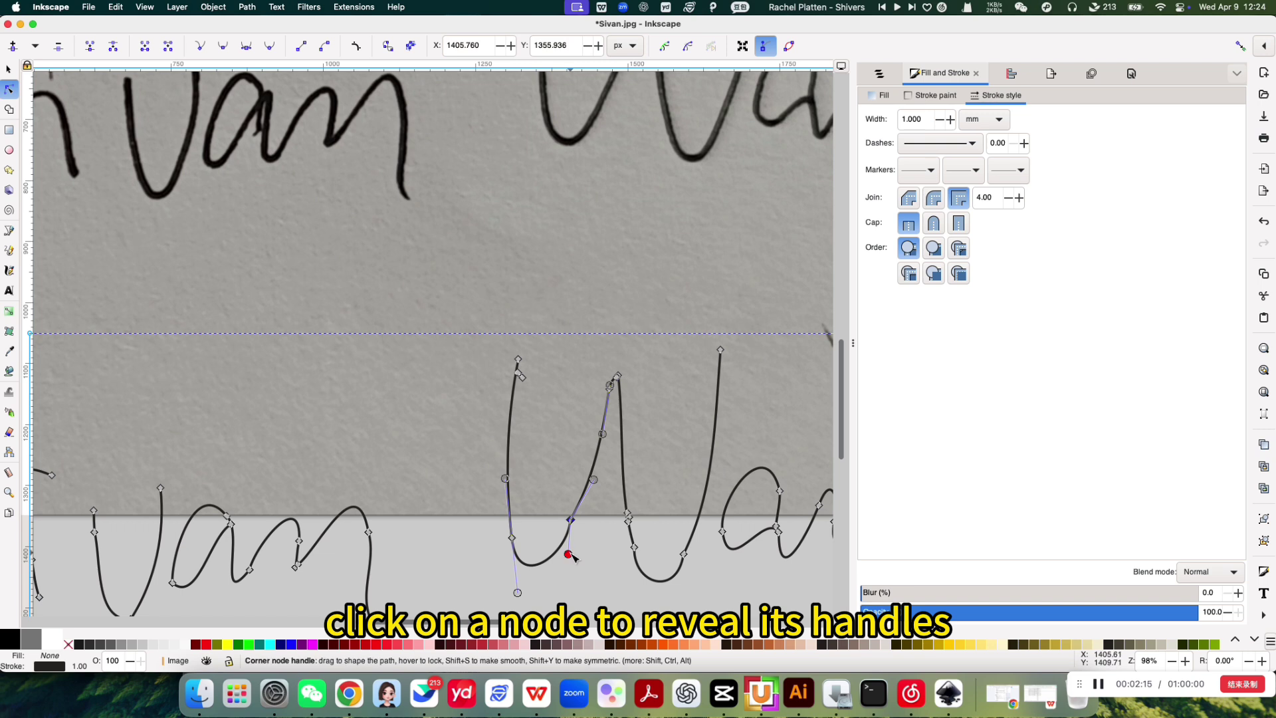
left_click_drag(571, 557, 555, 555)
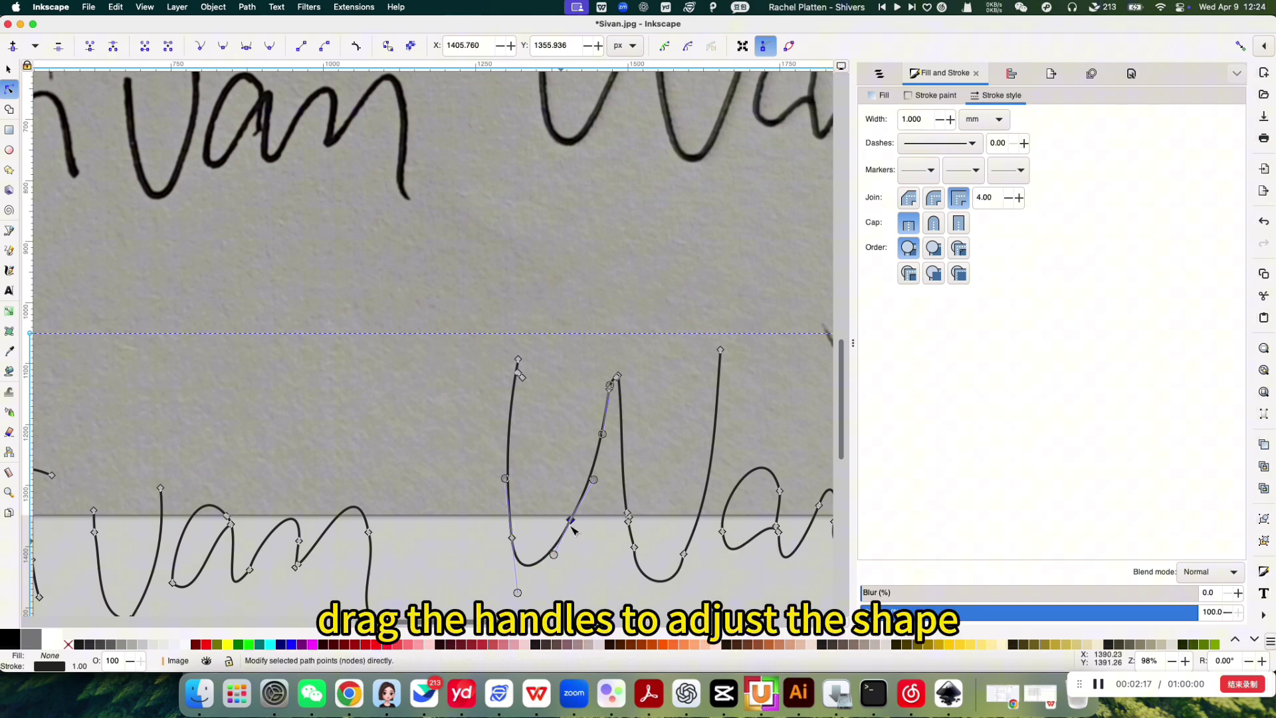
left_click_drag(594, 480, 590, 476)
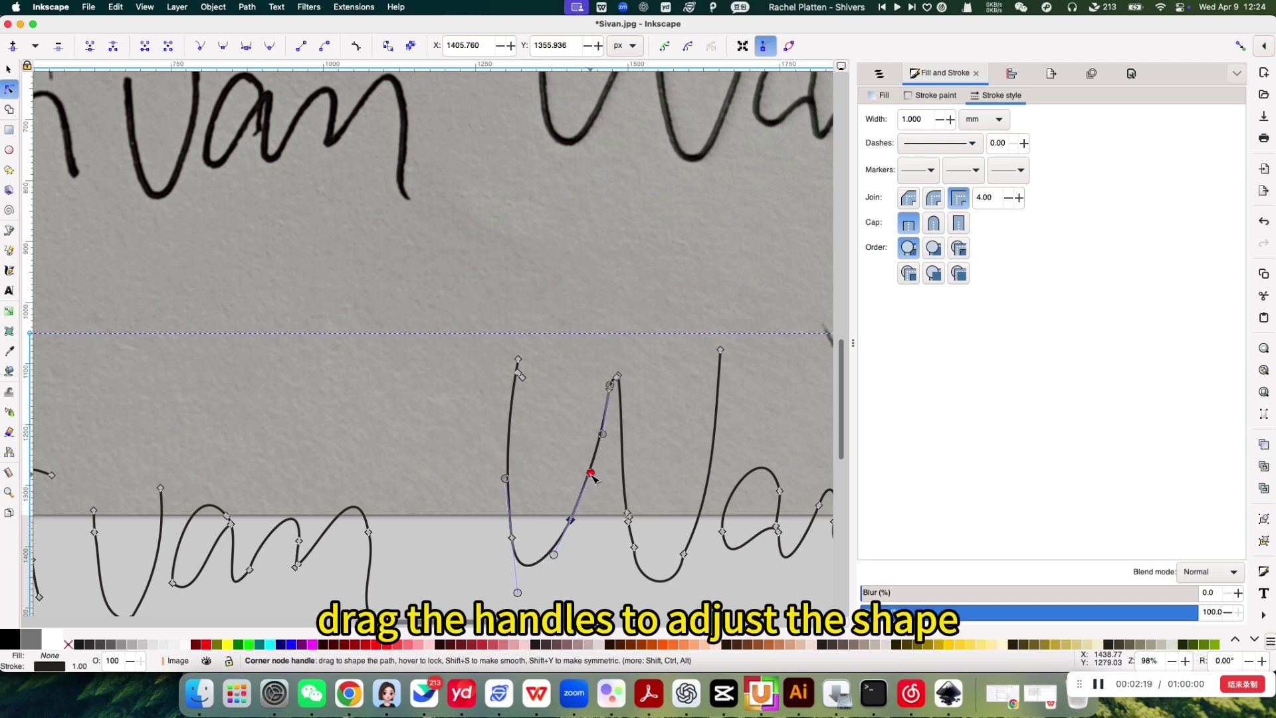
Step: Pull the W's top stroke up and bend it into a narrow hook
left_click(522, 376)
scroll(525, 389, "up", 3)
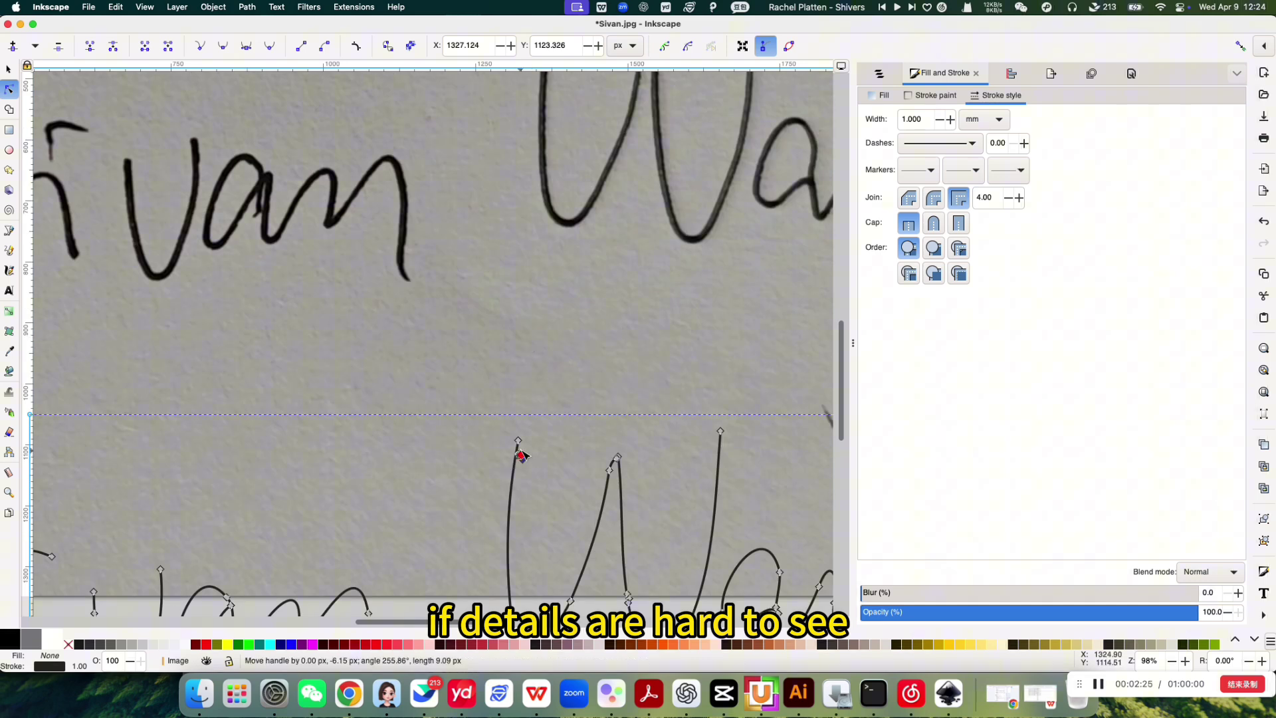
scroll(525, 455, "up", 5, "ctrl")
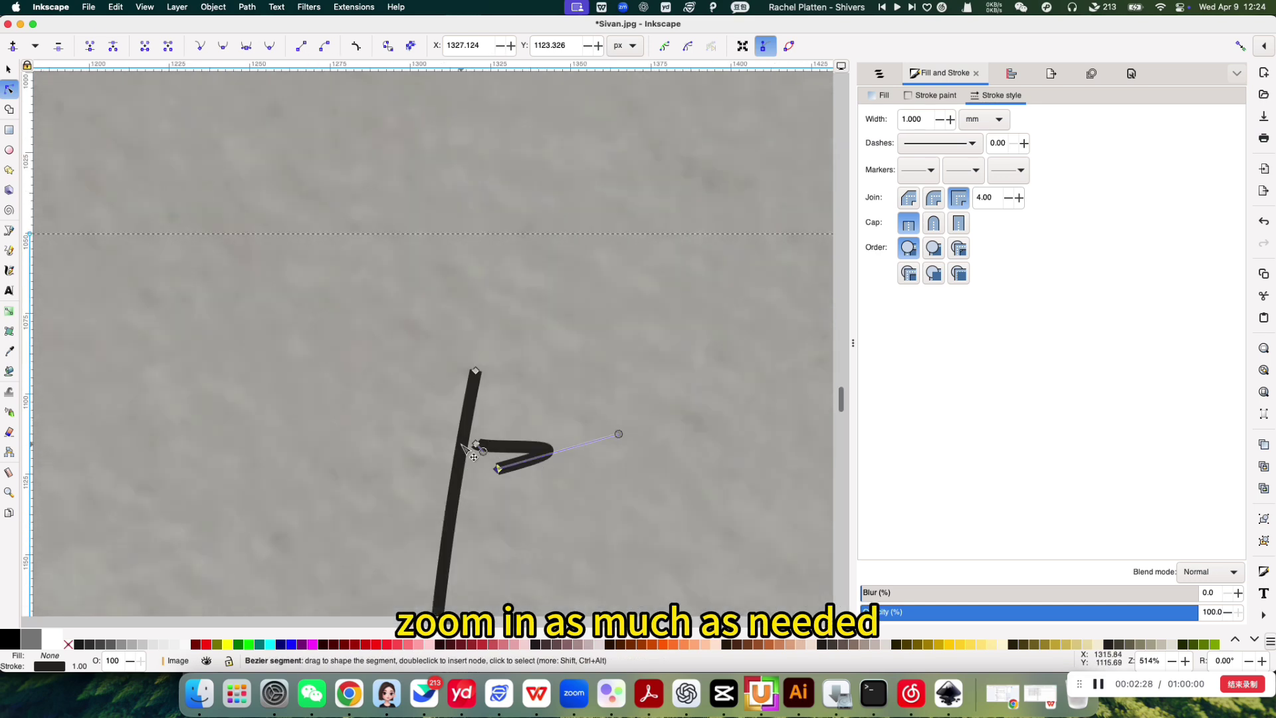
left_click_drag(482, 438, 482, 365)
left_click_drag(496, 466, 501, 493)
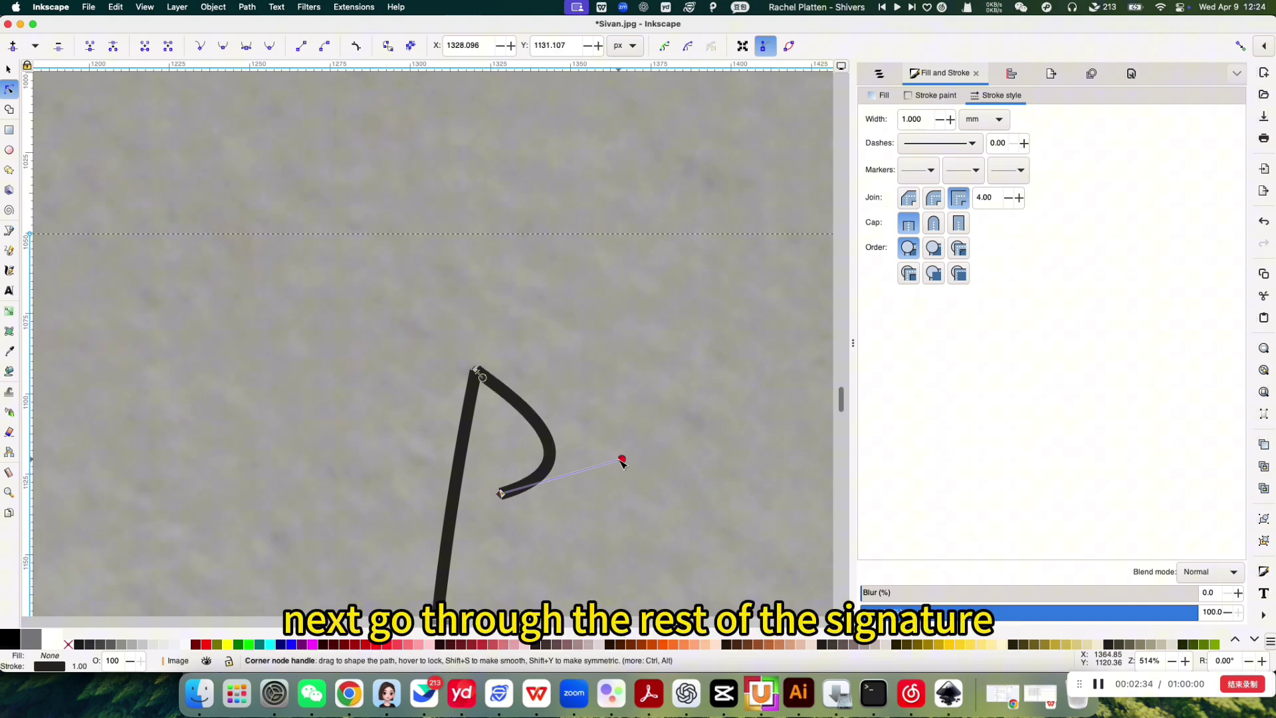
left_click_drag(622, 460, 510, 419)
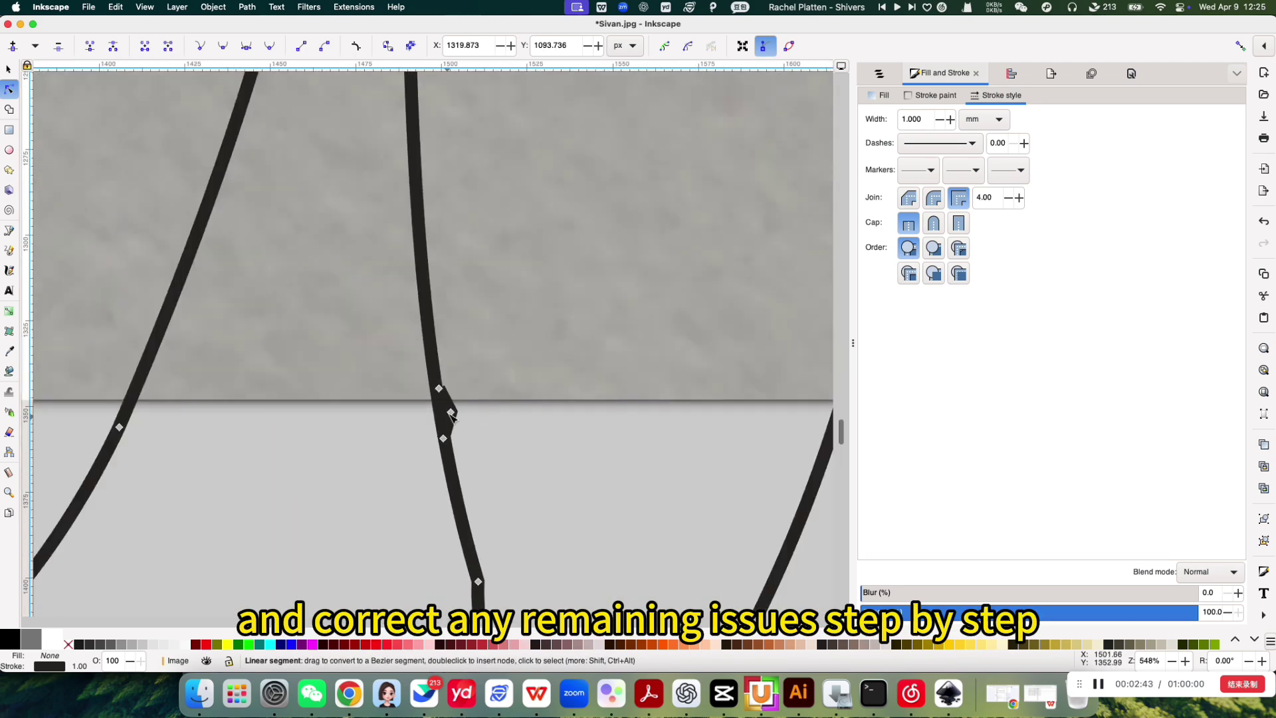
Step: Delete the kinked nodes on the W's middle stroke
left_click(451, 415)
key("Delete")
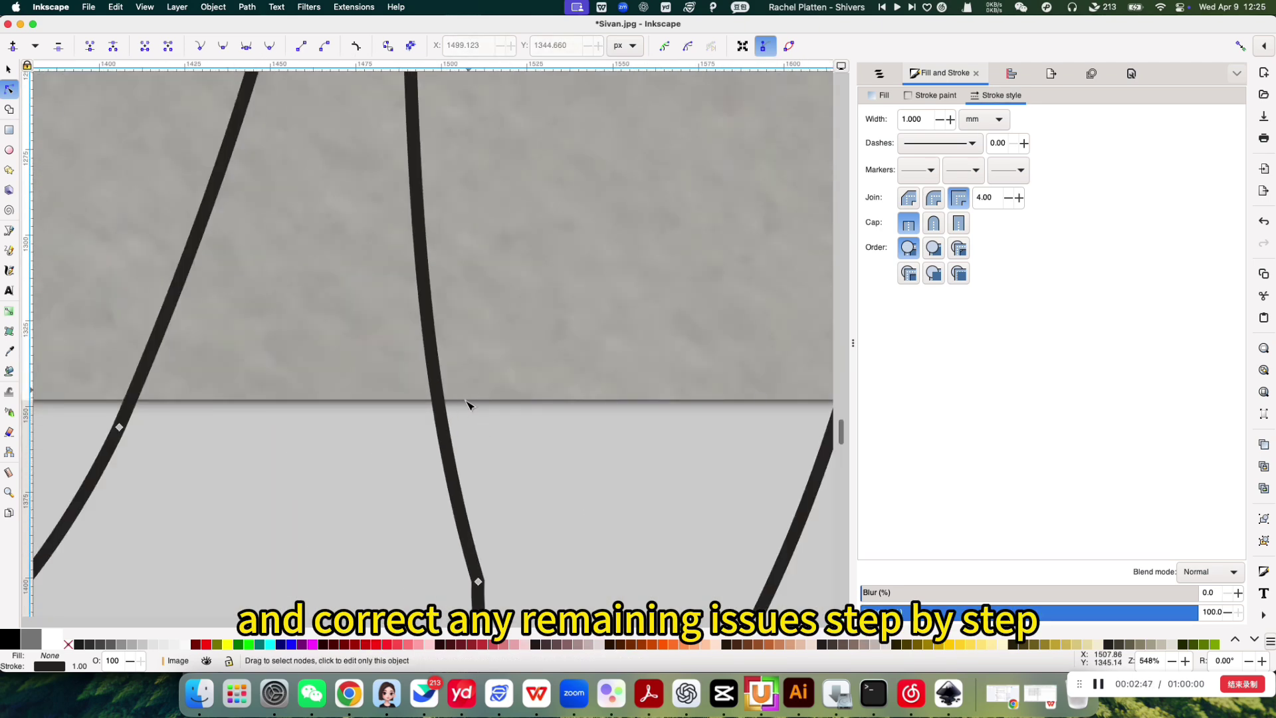
scroll(470, 401, "down", 5)
scroll(480, 396, "down", 3)
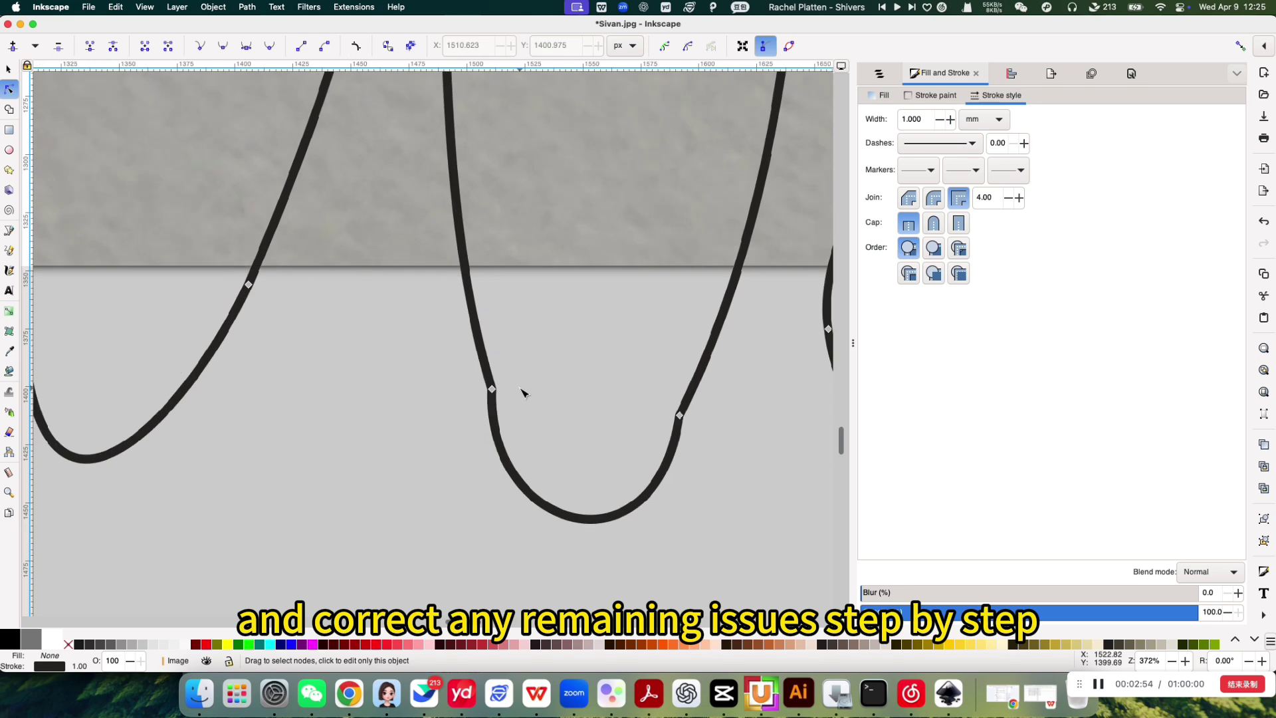
Step: Reshape the U-shaped bottom curve with its upper, left and right handles
left_click(480, 396)
left_click_drag(435, 192, 440, 216)
left_click_drag(489, 524, 525, 490)
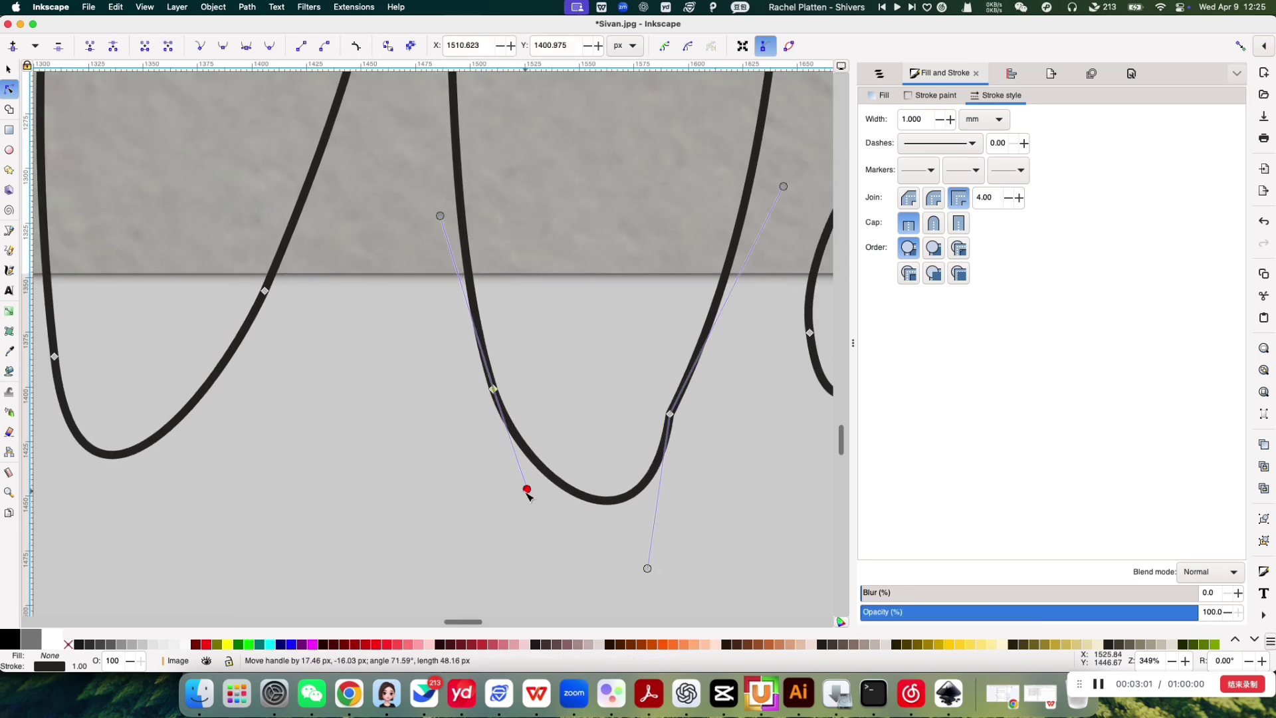
left_click_drag(647, 568, 610, 513)
scroll(687, 491, "down", 12)
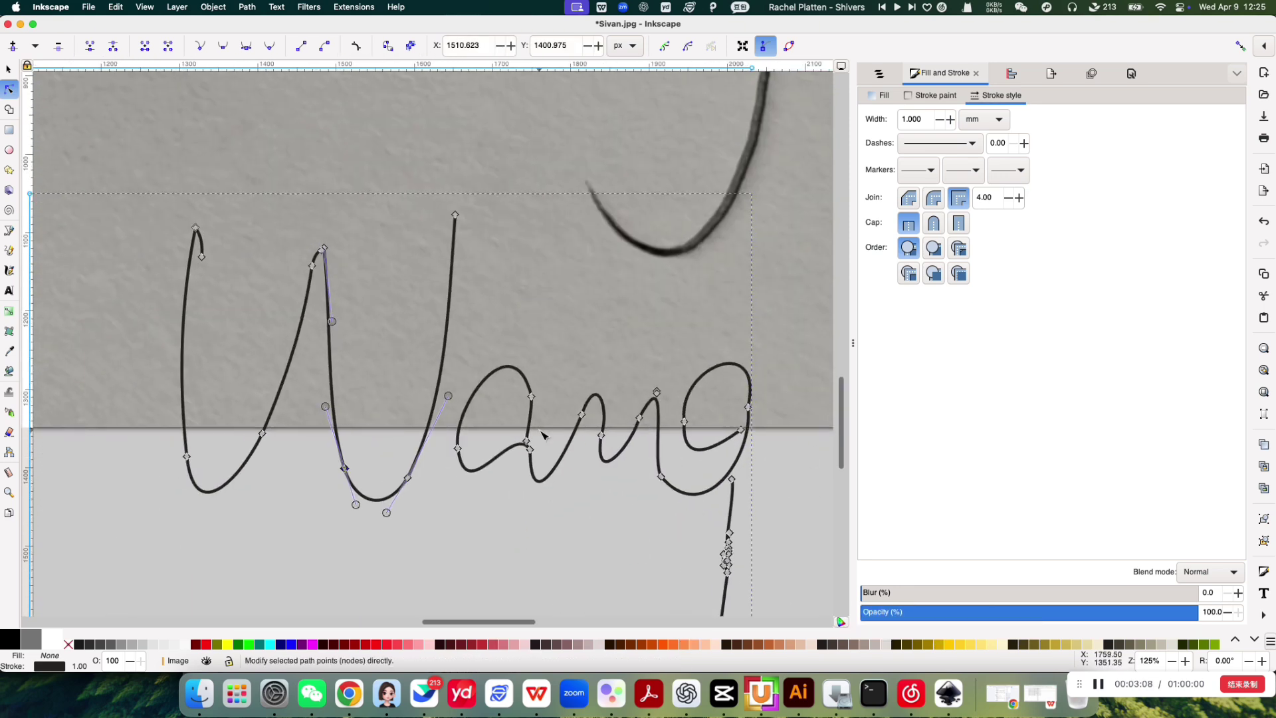
scroll(540, 443, "up", 5)
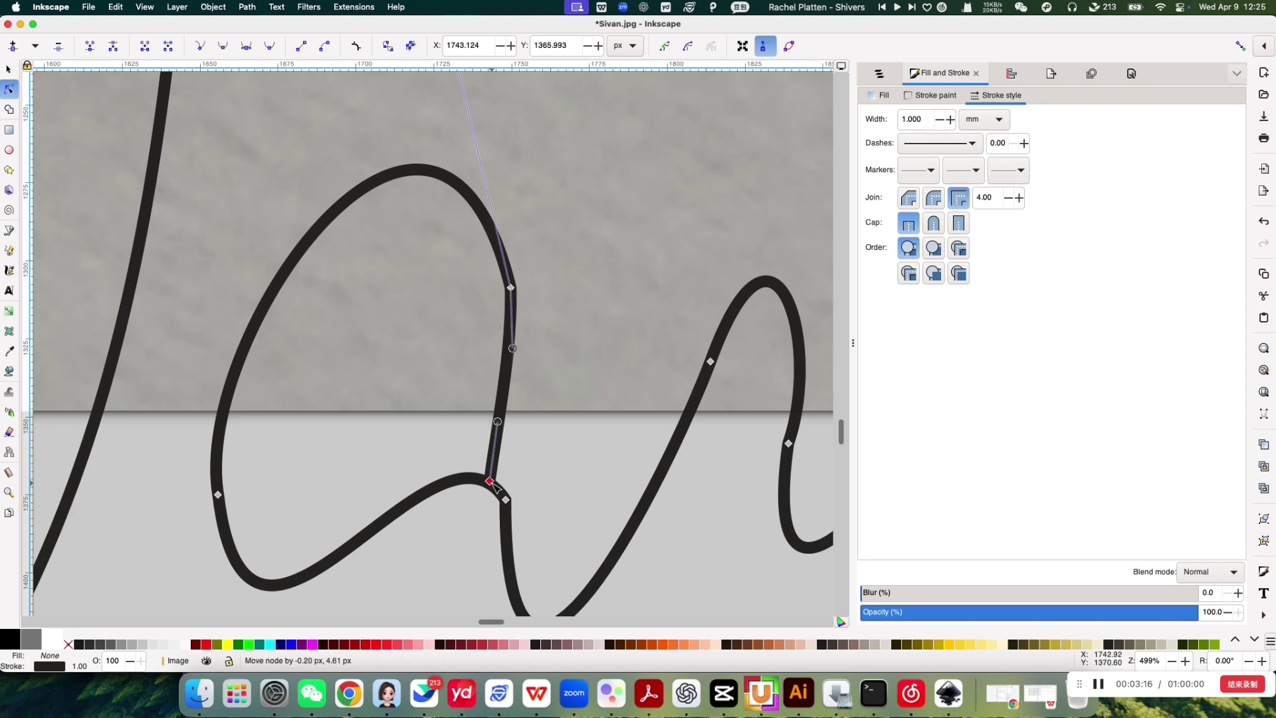
scroll(657, 535, "down", 9)
Step: Drag the messy node on the g's tail up and to the right
scroll(656, 536, "up", 7)
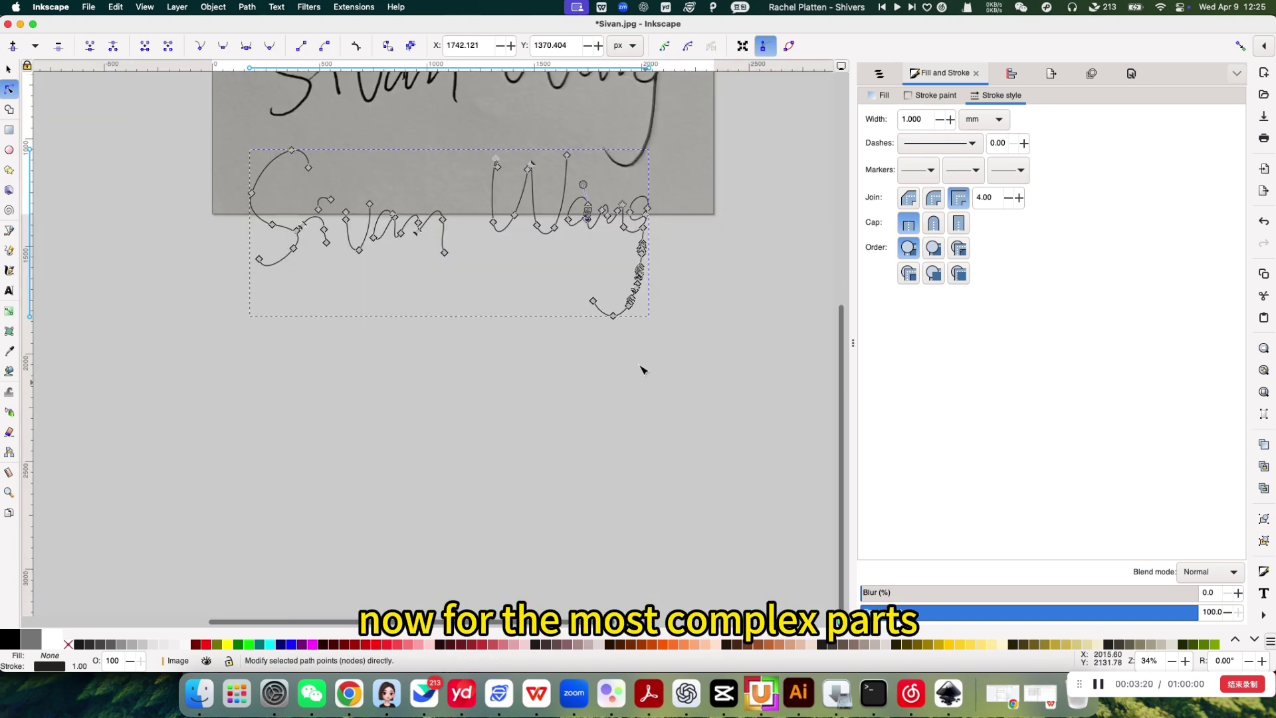
scroll(645, 291, "up", 3)
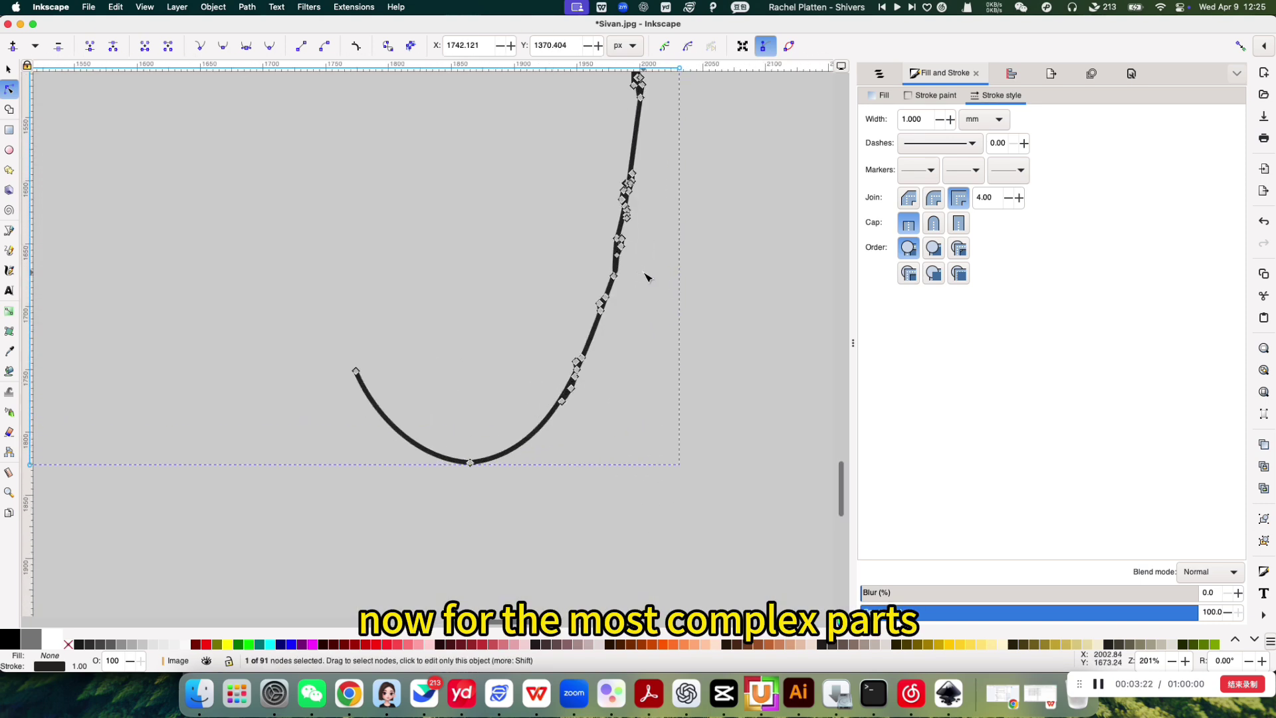
scroll(644, 272, "up", 6)
scroll(648, 271, "down", 5)
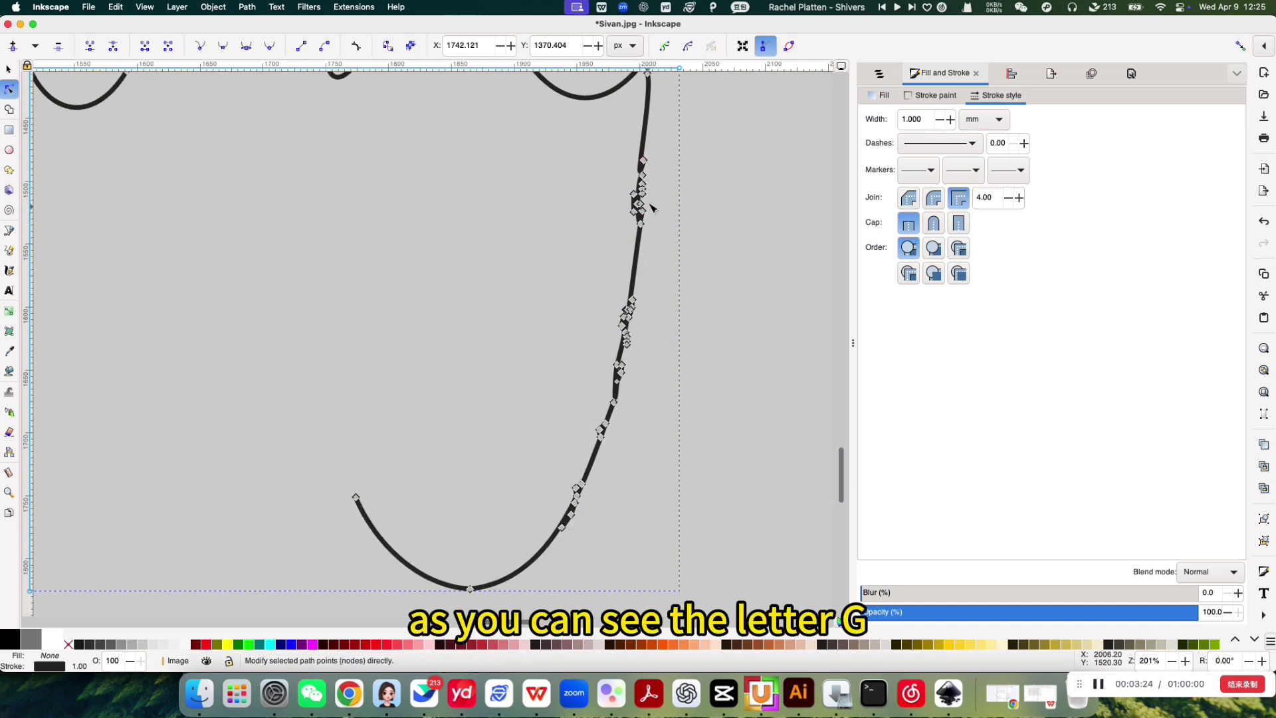
left_click(643, 161)
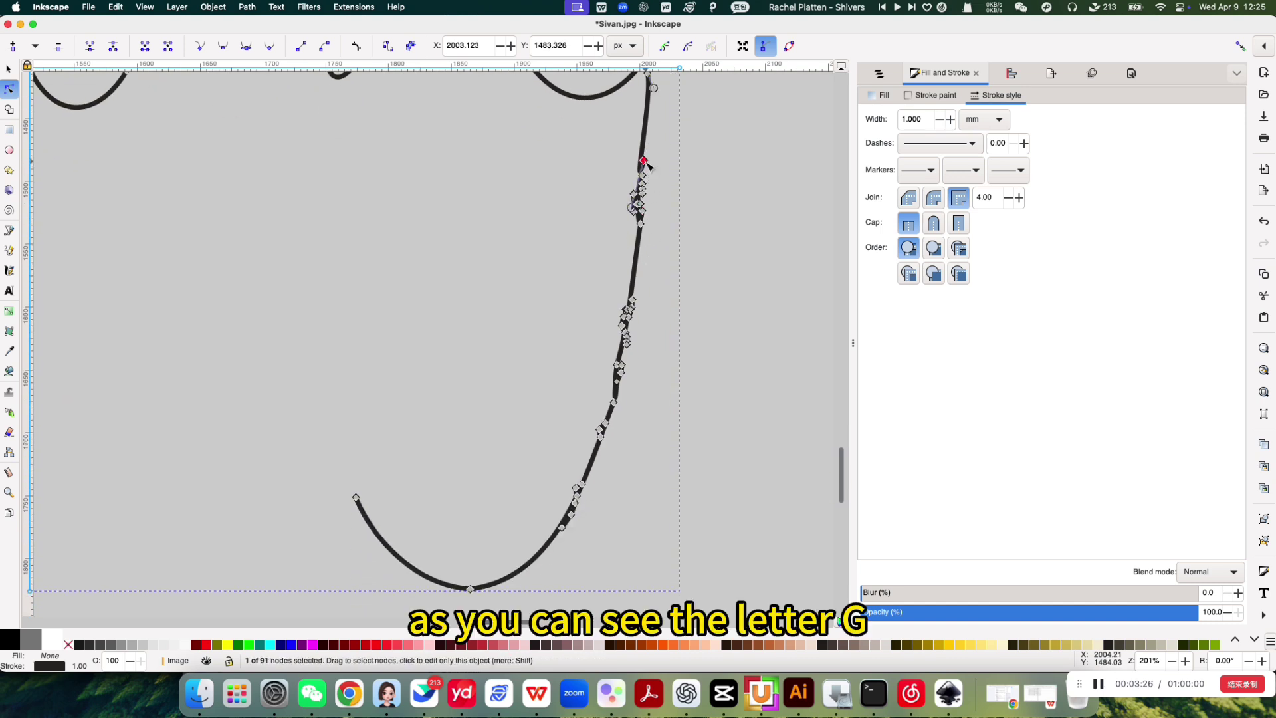
key("Delete")
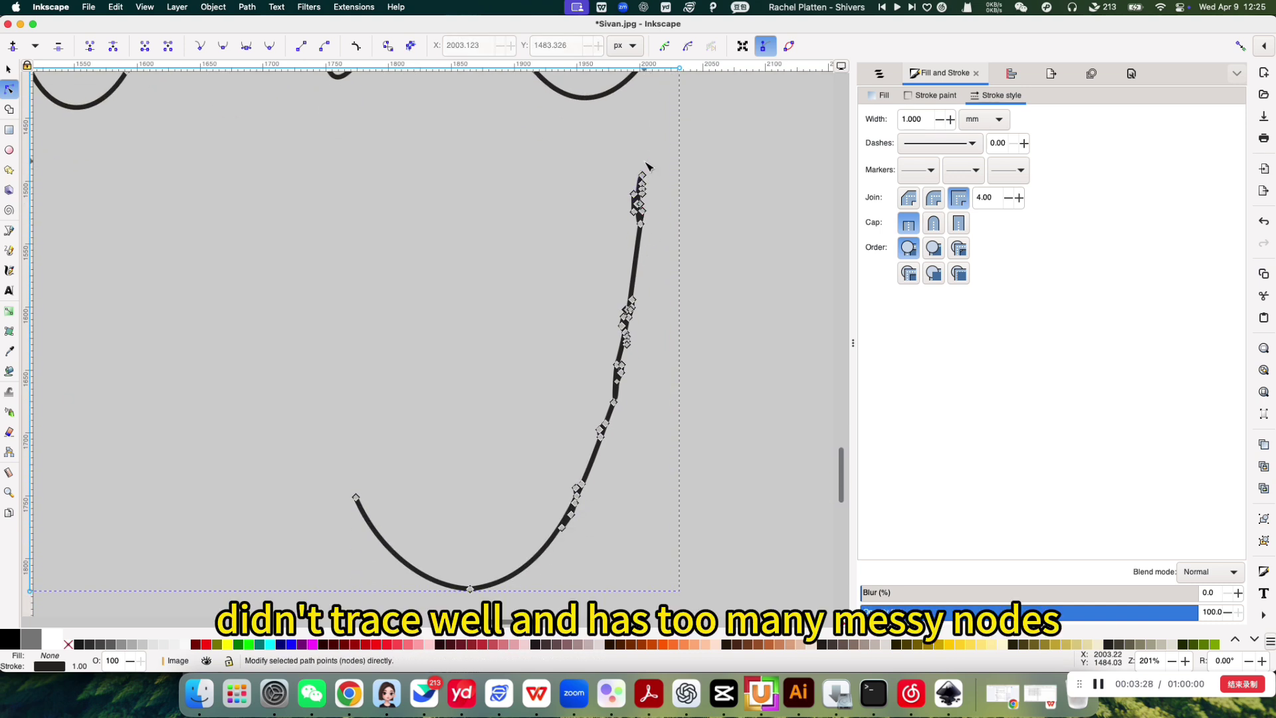
key("super+z")
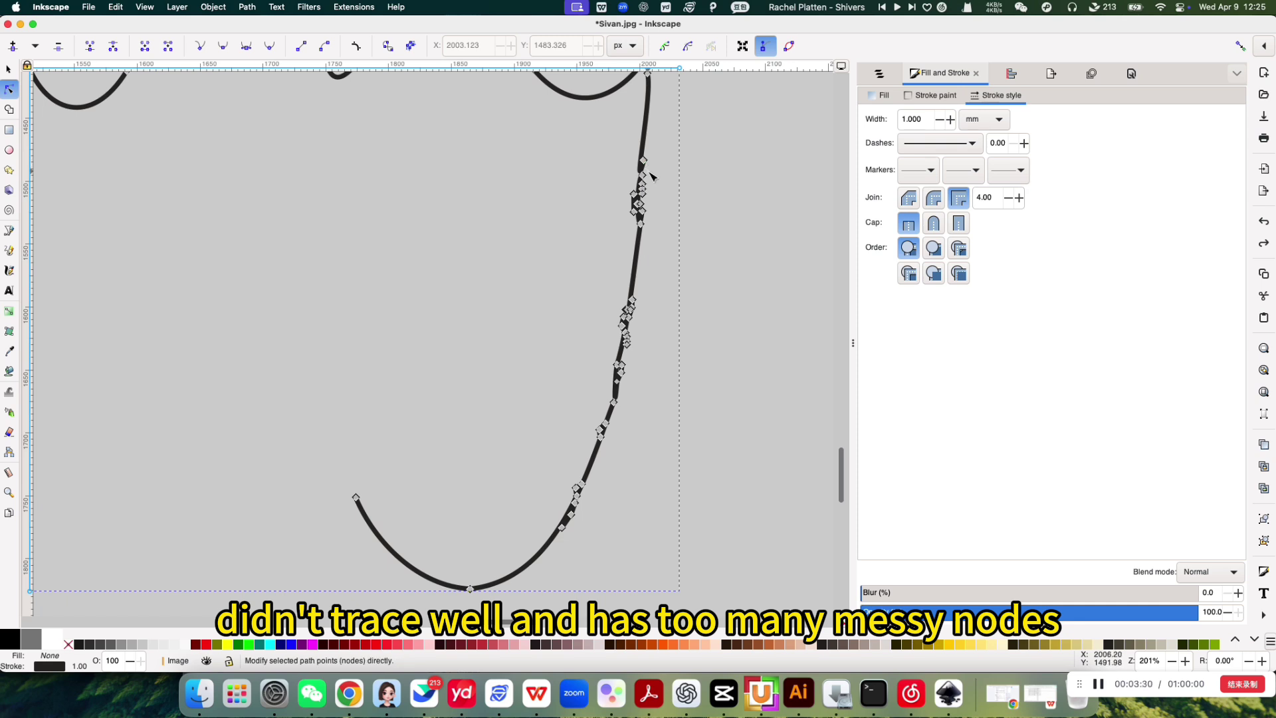
left_click_drag(644, 161, 699, 155)
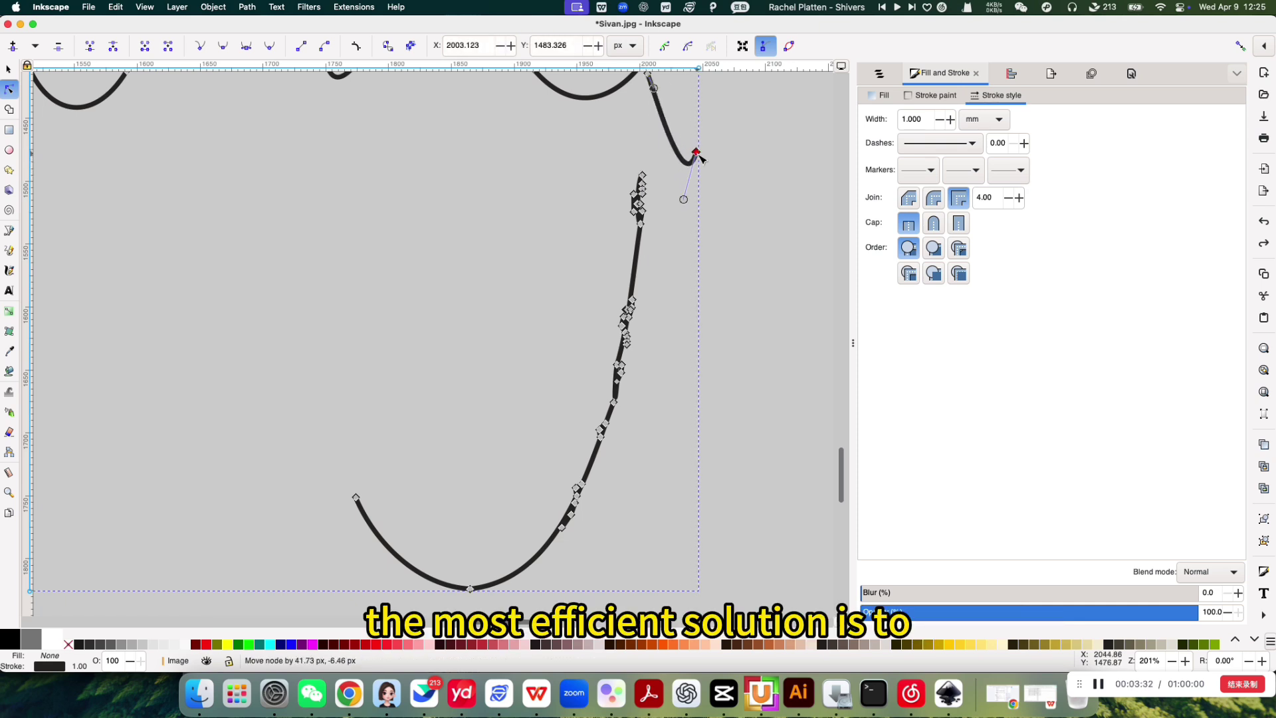
Step: Delete the clusters of messy nodes along the upper curve and right arm
left_click_drag(625, 177, 665, 226)
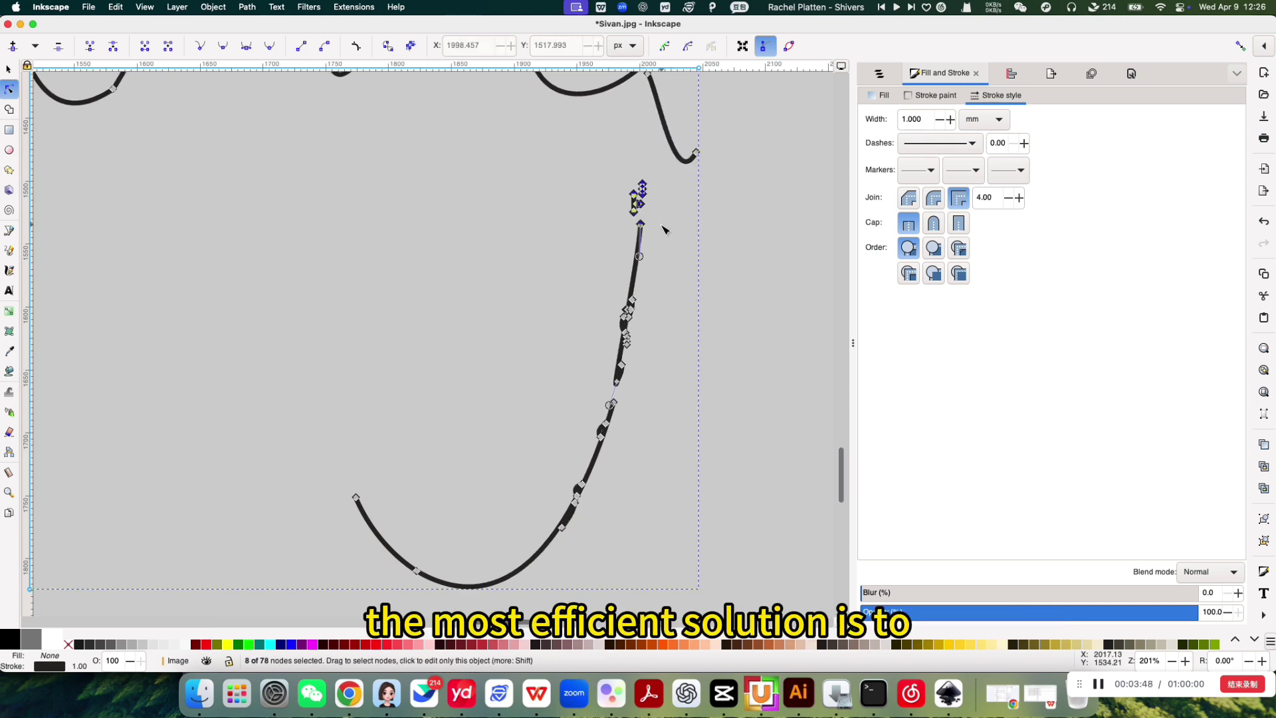
key("Delete")
left_click_drag(591, 251, 663, 392)
key("Delete")
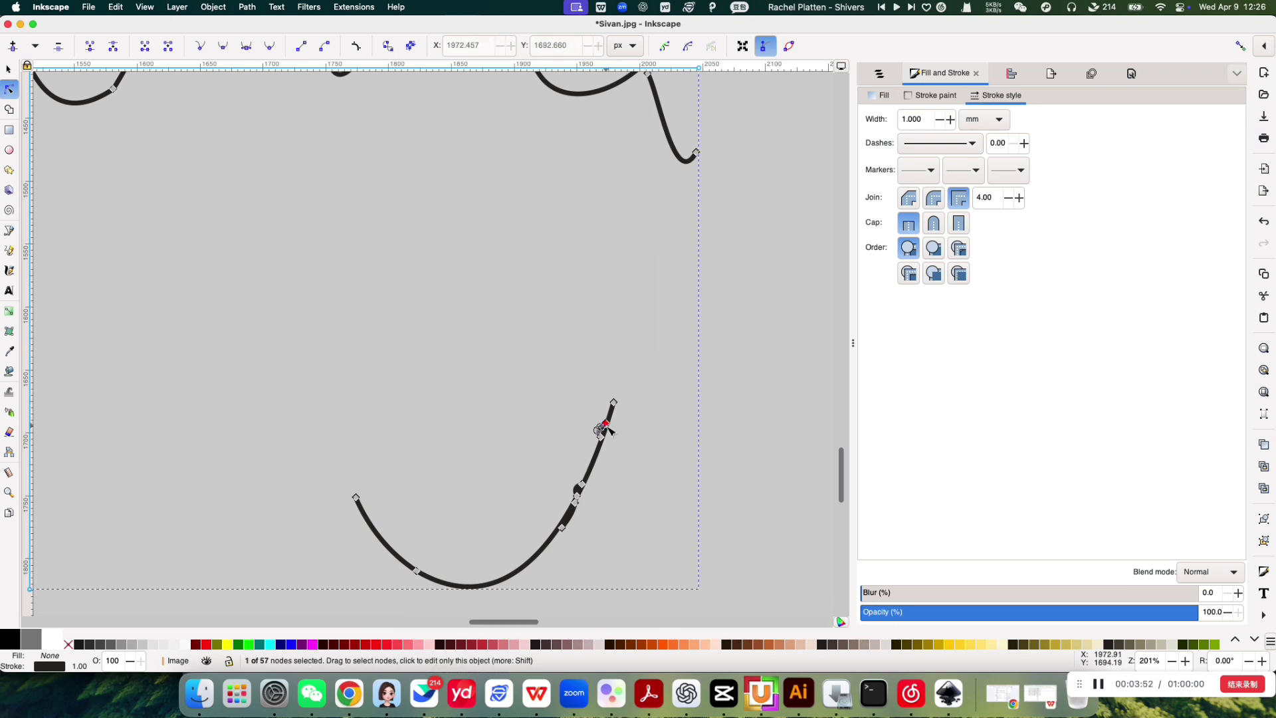
left_click_drag(604, 422, 607, 444)
key("Delete")
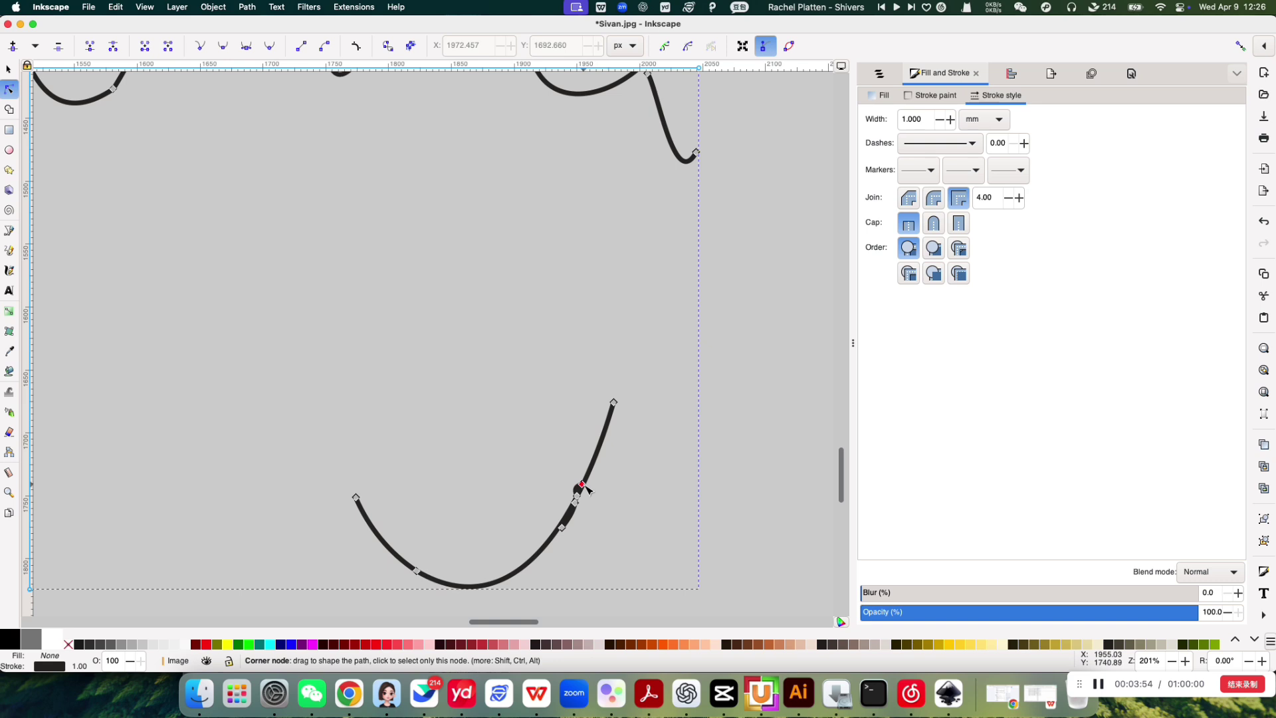
Step: Delete a small node cluster on the tail and pull the upper end down to join it
left_click(575, 503)
left_click_drag(577, 506, 569, 528)
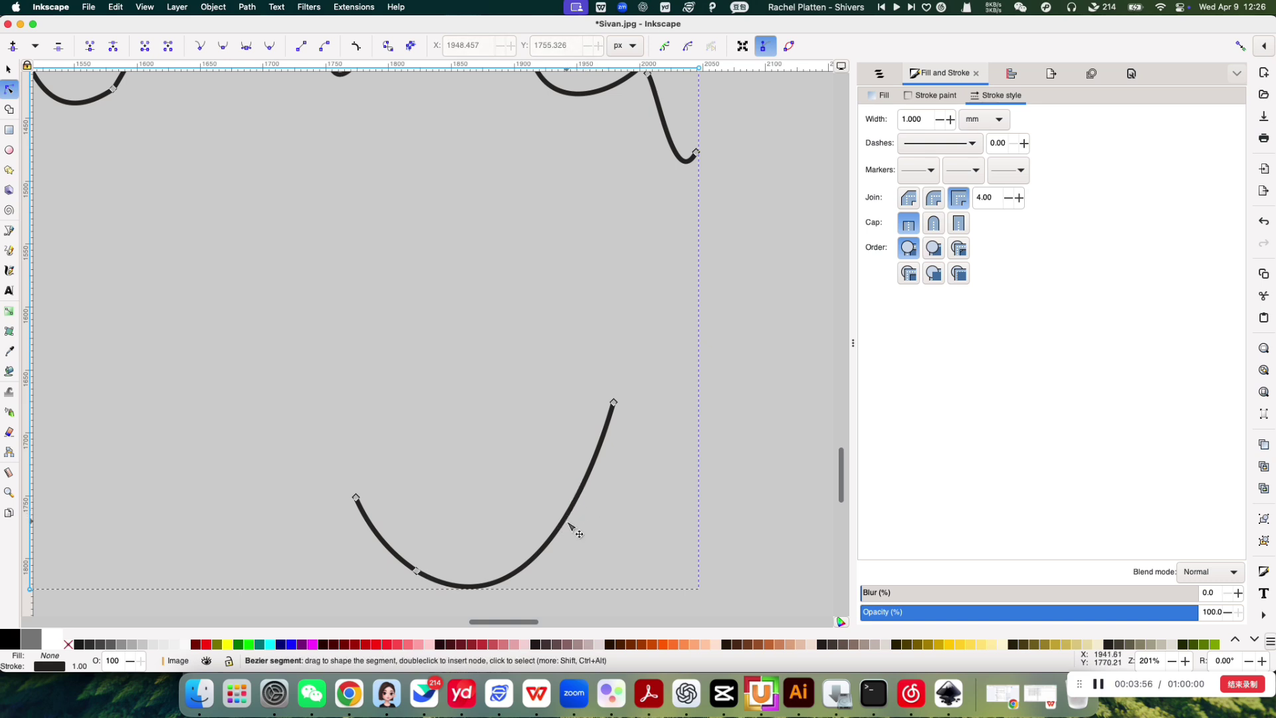
key("Delete")
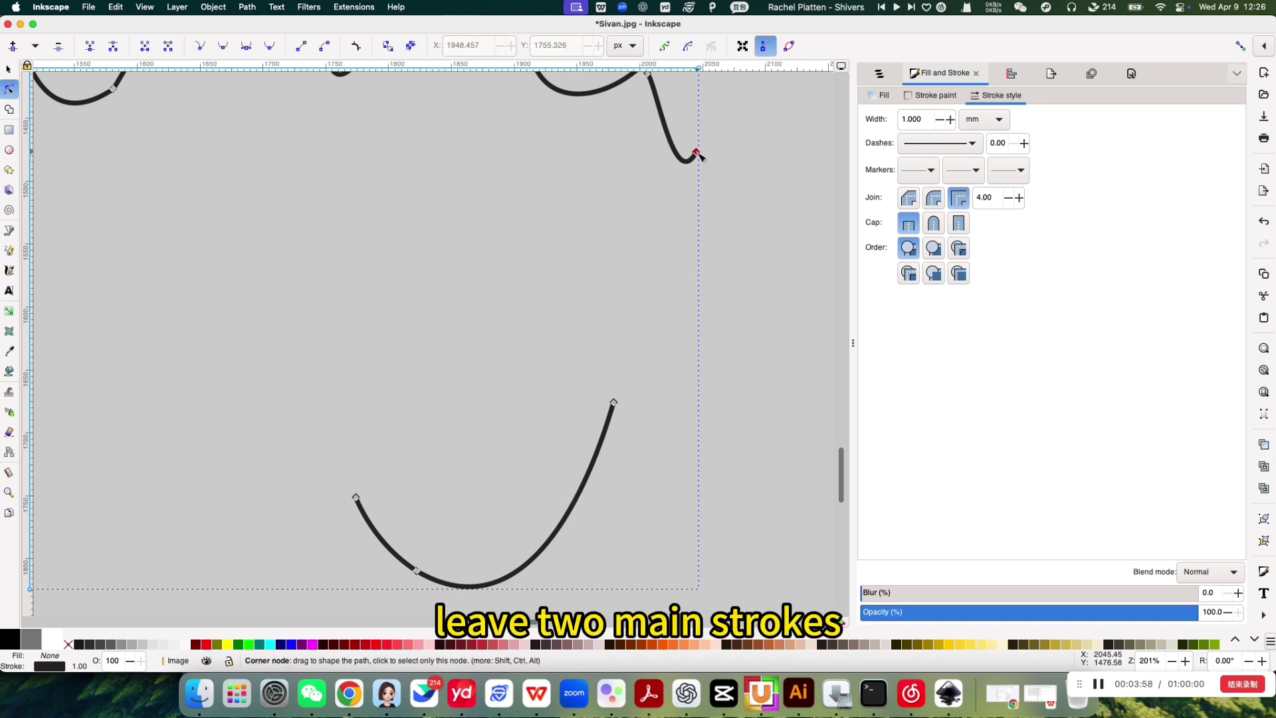
left_click_drag(697, 155, 630, 339)
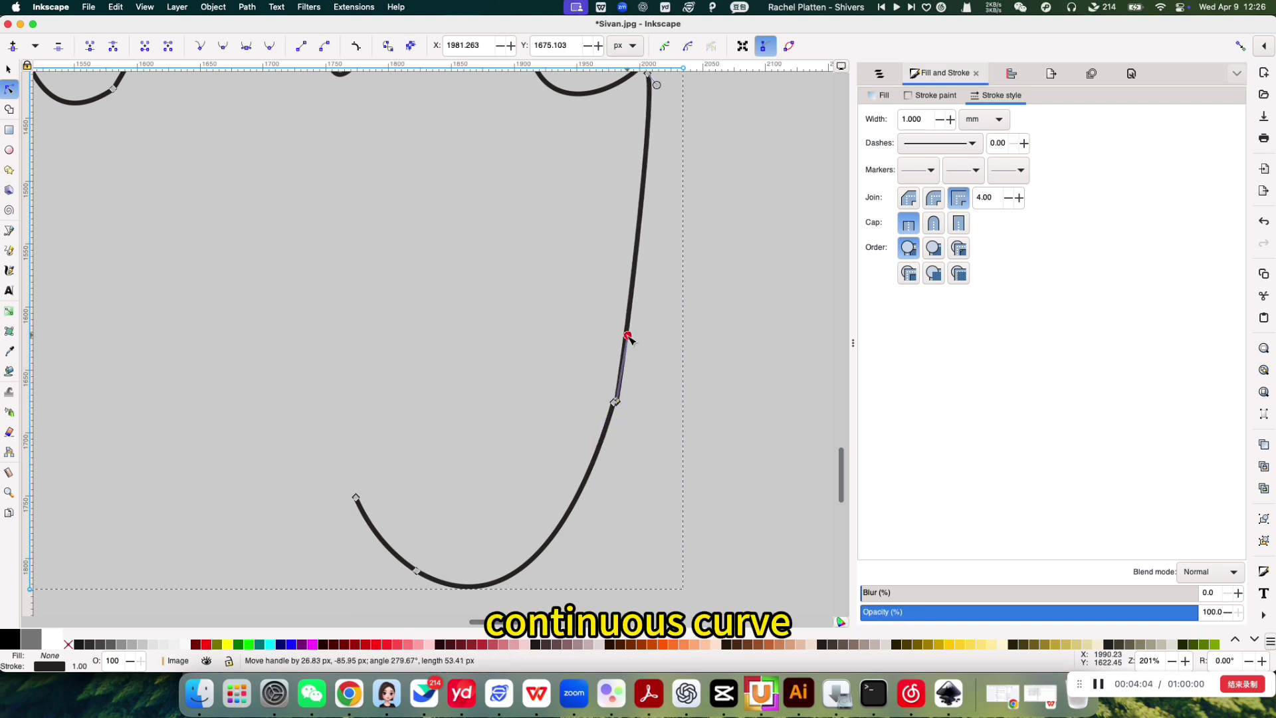
mouse_move(616, 403)
left_mouse_down()
mouse_move(618, 423)
mouse_move(619, 404)
left_mouse_up()
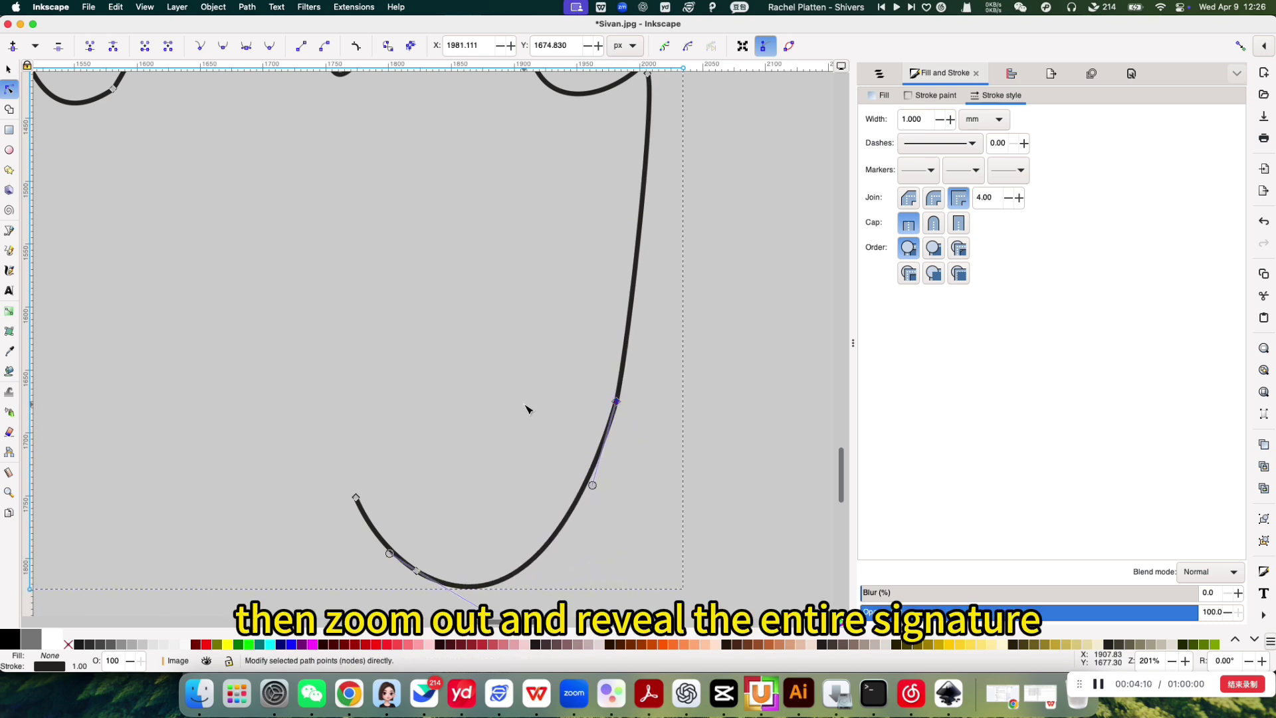
Step: Drag the final loop's end node onto the g's descending tail so they connect
scroll(527, 404, "down", 6)
left_click(594, 389)
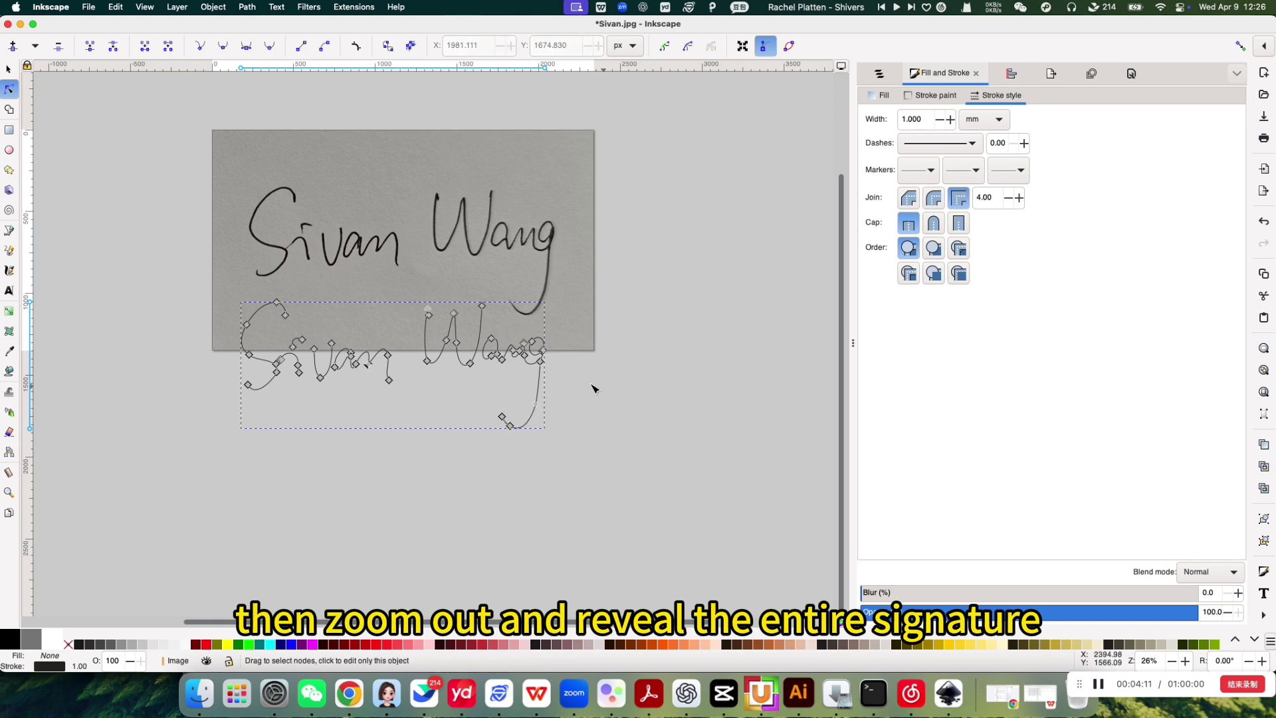
left_click(8, 71)
left_click(619, 371)
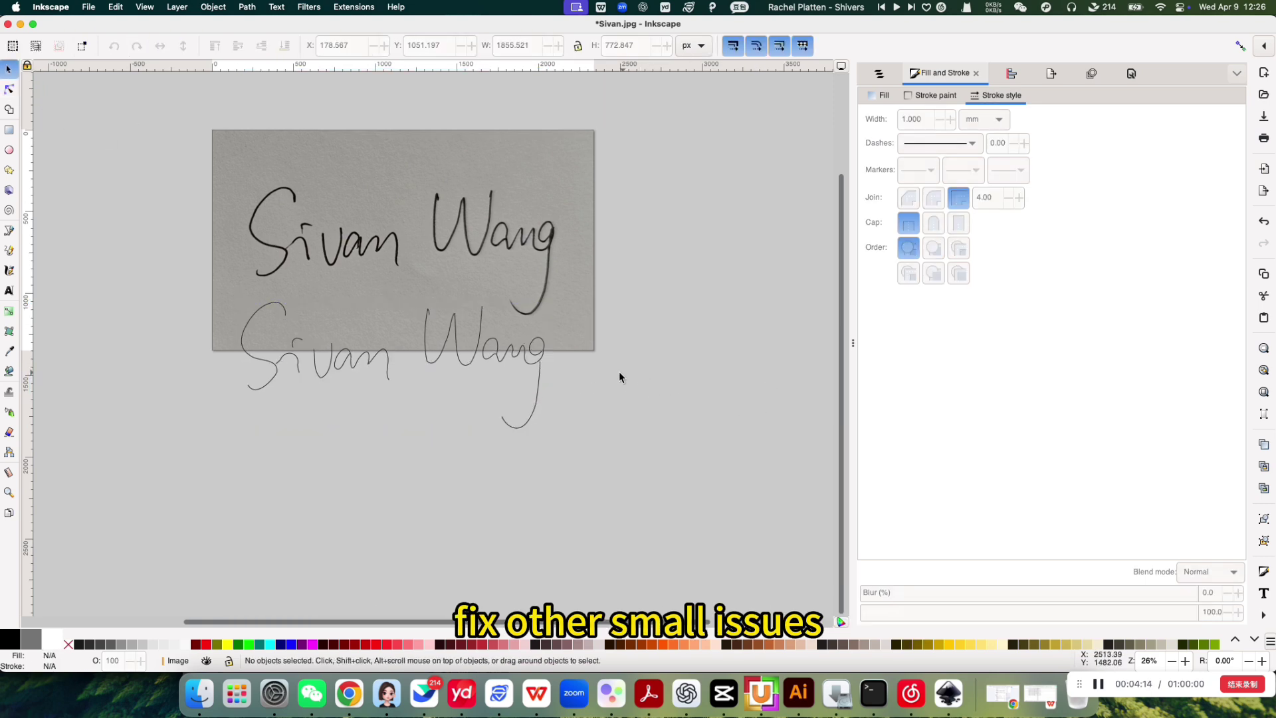
scroll(542, 365, "up", 3)
scroll(544, 362, "up", 3)
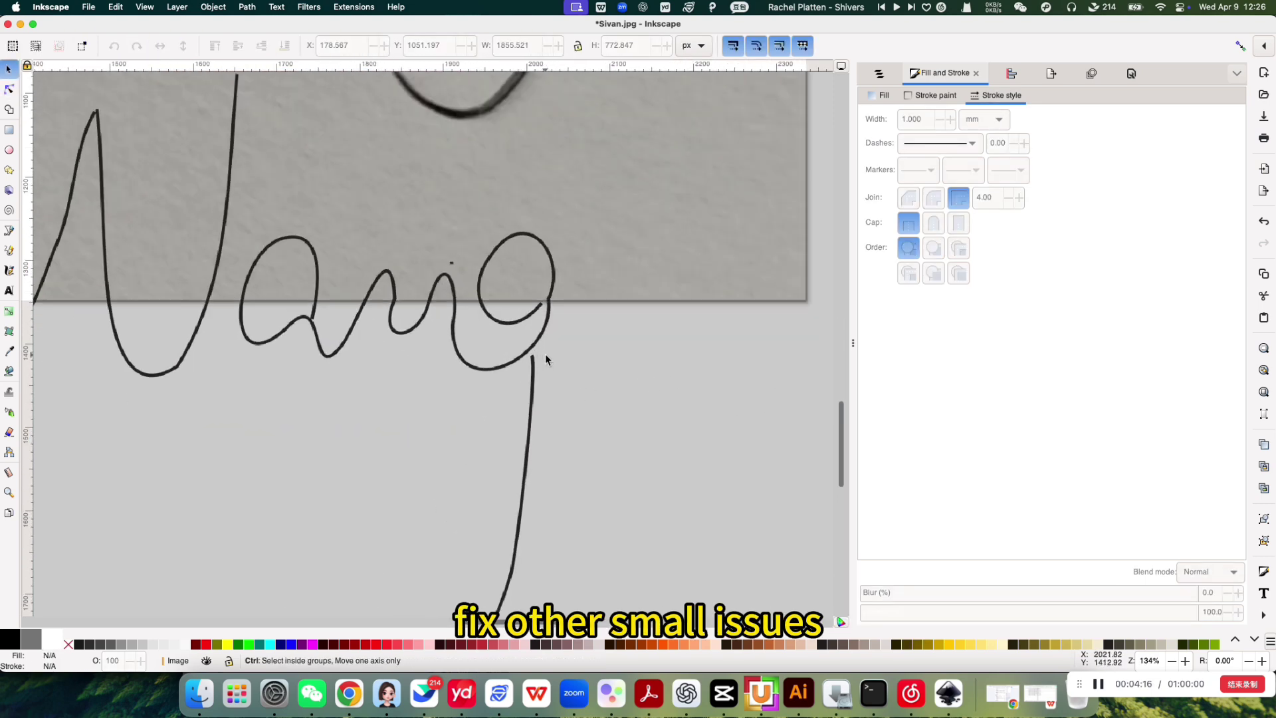
left_click(533, 360)
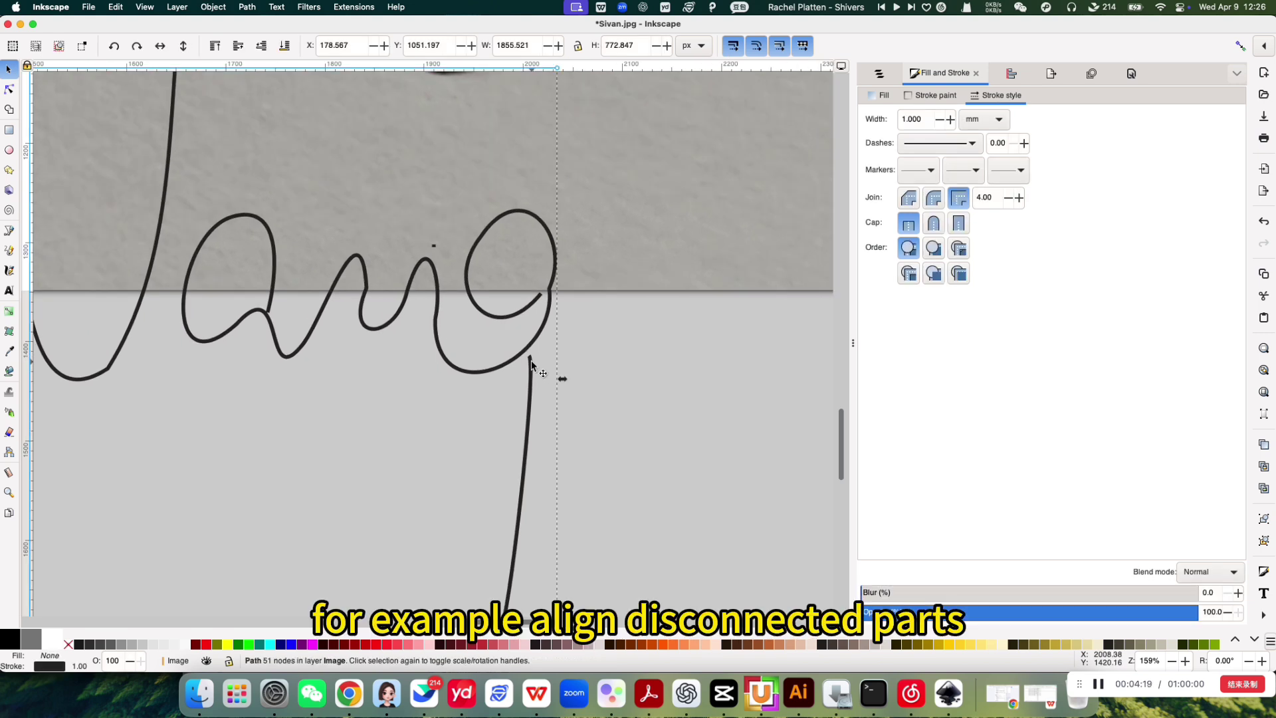
key("n")
left_click_drag(530, 354, 556, 299)
left_click(555, 299)
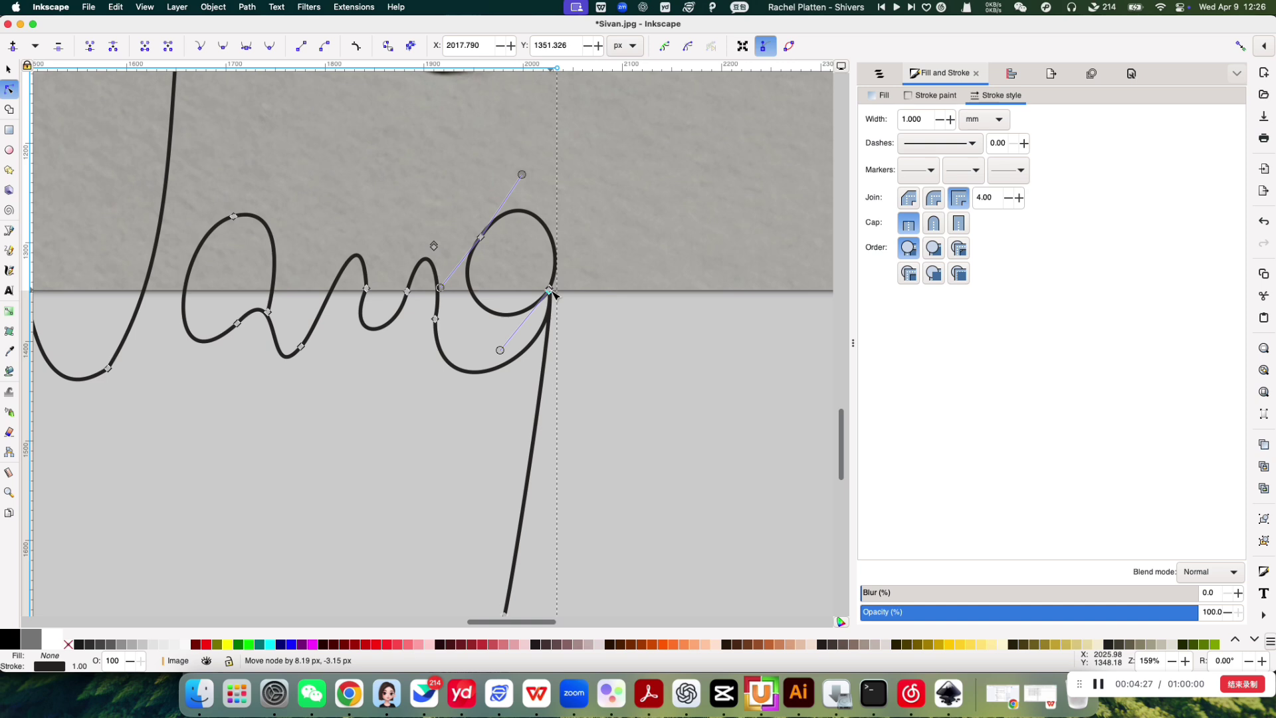
left_click(434, 246)
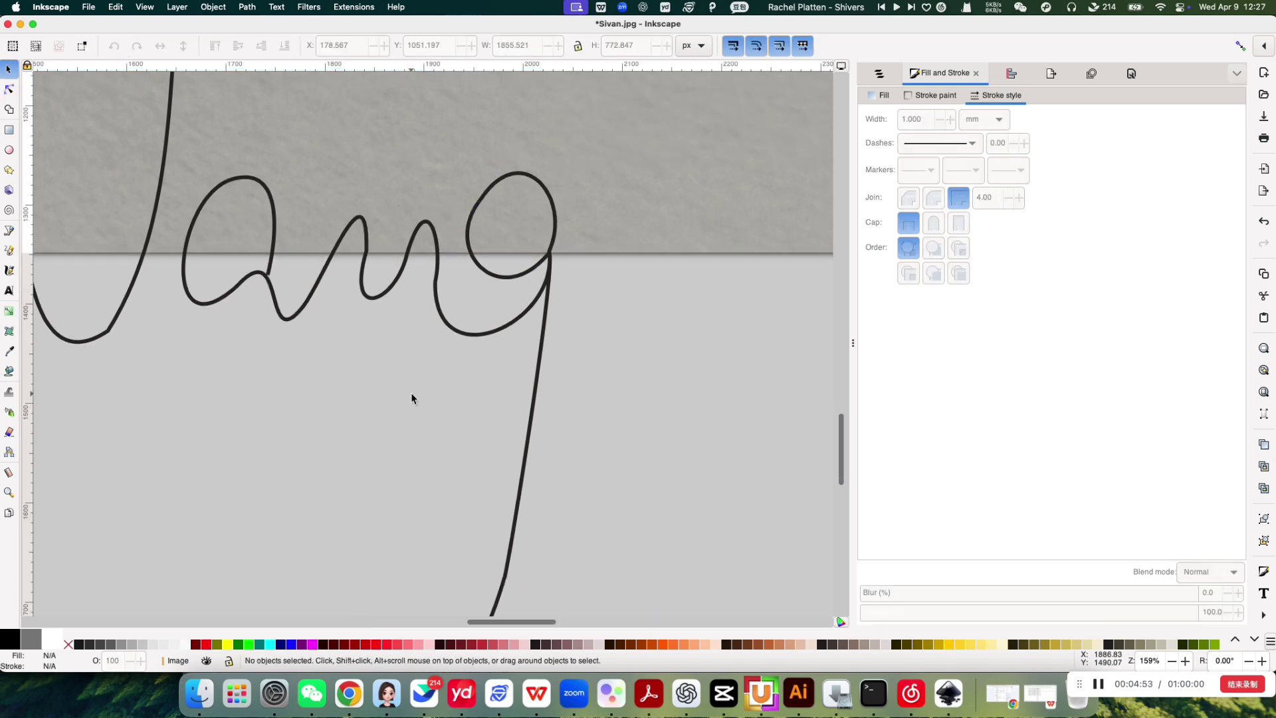
Step: Drag the original scanned photo off the page and delete it
scroll(416, 388, "down", 5)
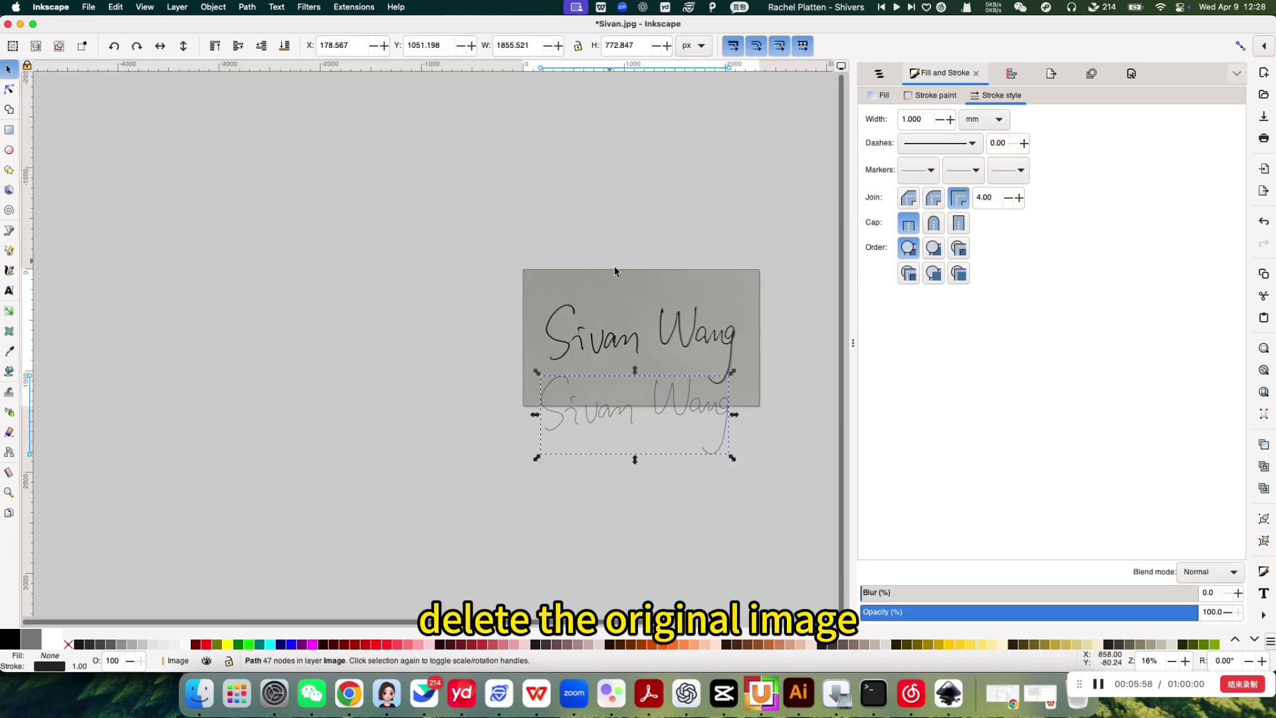
mouse_move(648, 301)
left_mouse_down()
mouse_move(427, 193)
mouse_move(379, 189)
left_mouse_up()
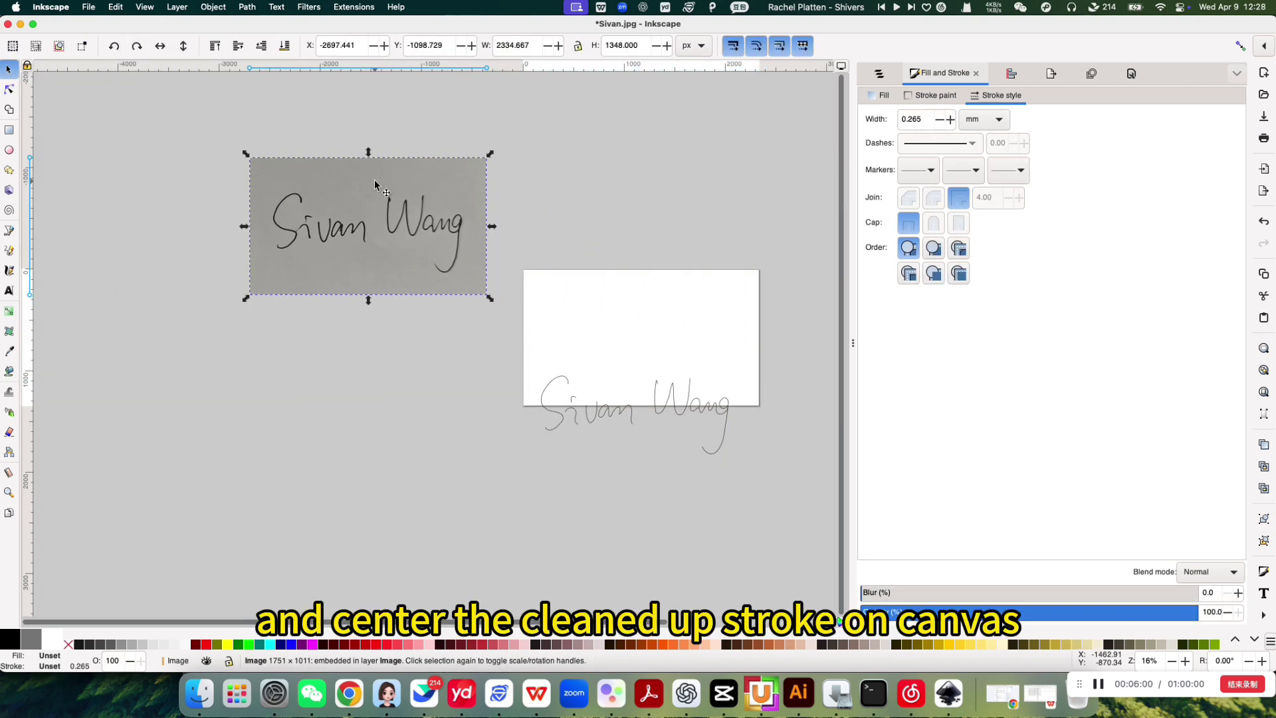
key("Delete")
Step: Move the cleaned signature path up onto the centre of the page
mouse_move(515, 344)
left_mouse_down()
mouse_move(717, 476)
mouse_move(751, 484)
left_mouse_up()
left_click_drag(699, 405, 706, 333)
scroll(533, 309, "right", 5)
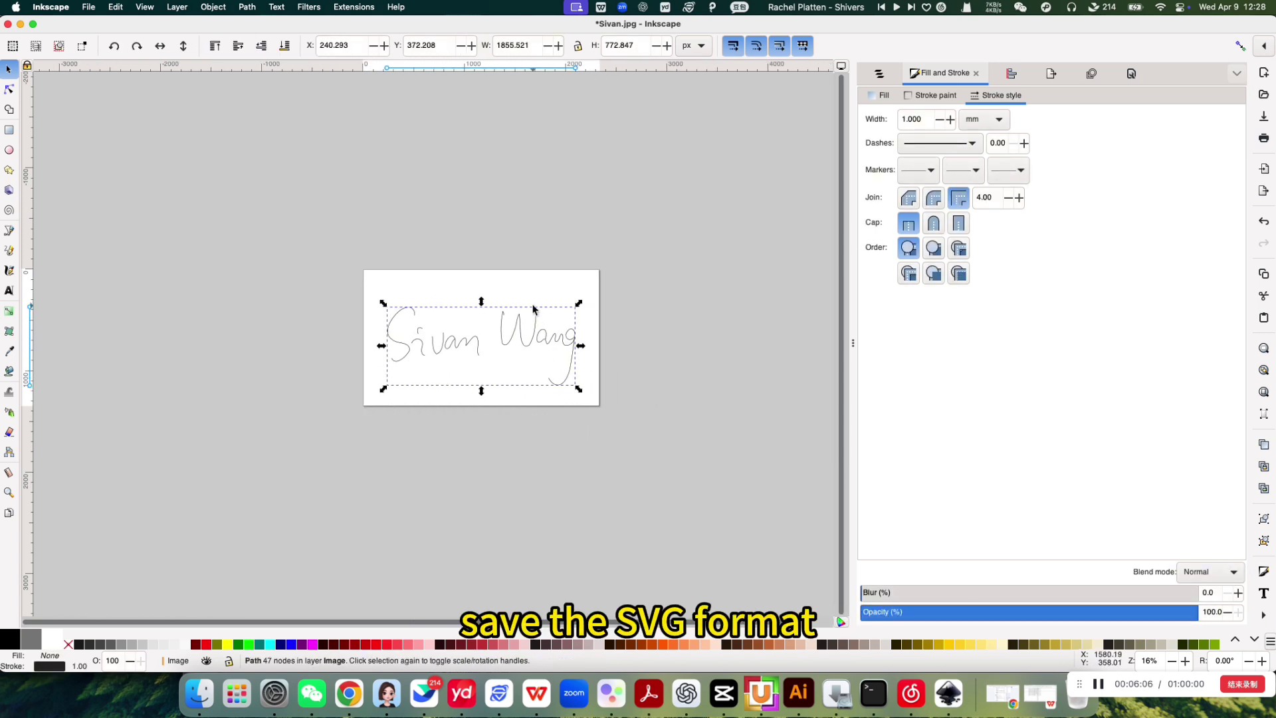
Step: Save the drawing as an Inkscape SVG in Downloads, adding ' signature' to the file name
left_click(88, 7)
left_click(114, 117)
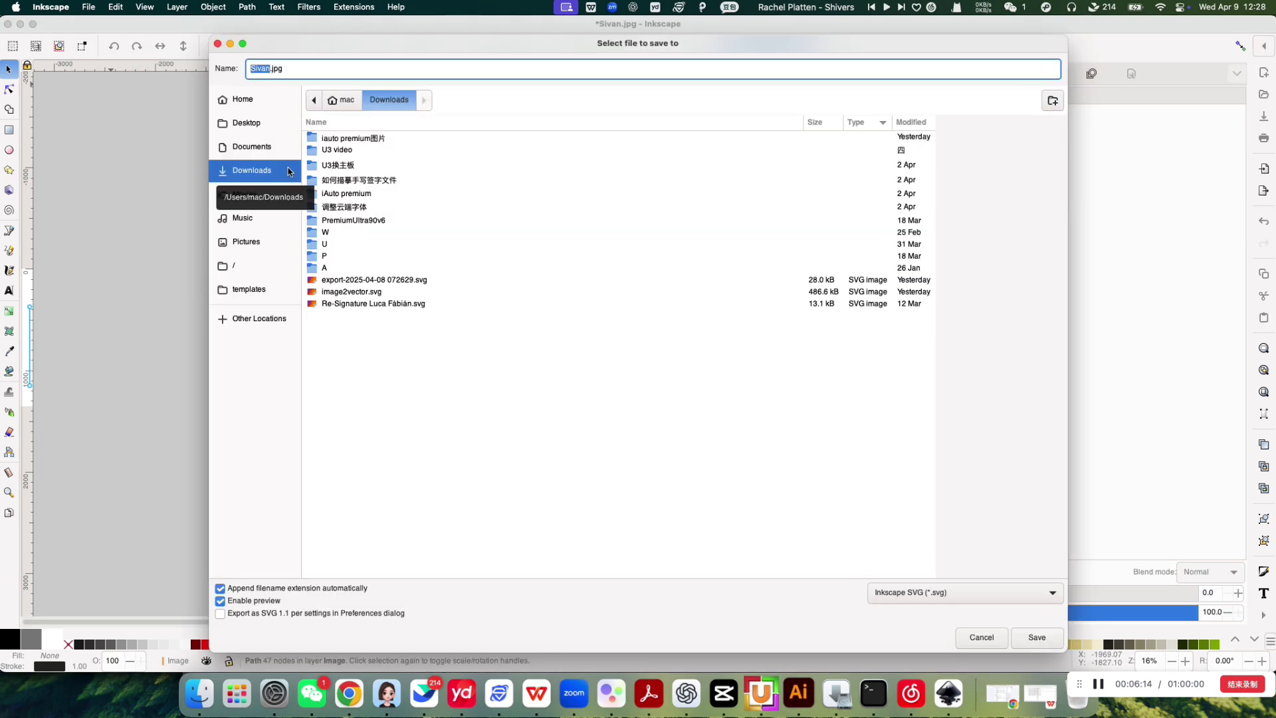
key("Right")
type("signature")
left_click(1023, 593)
left_click(1023, 594)
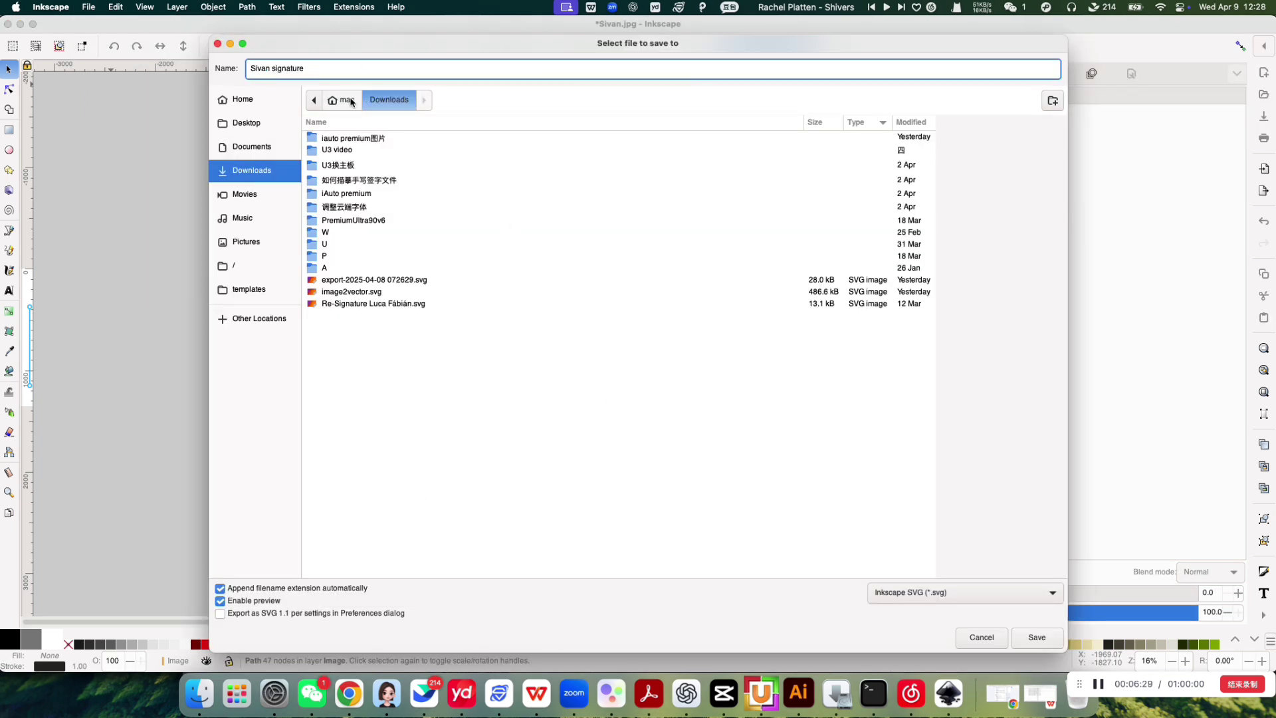
key("Return")
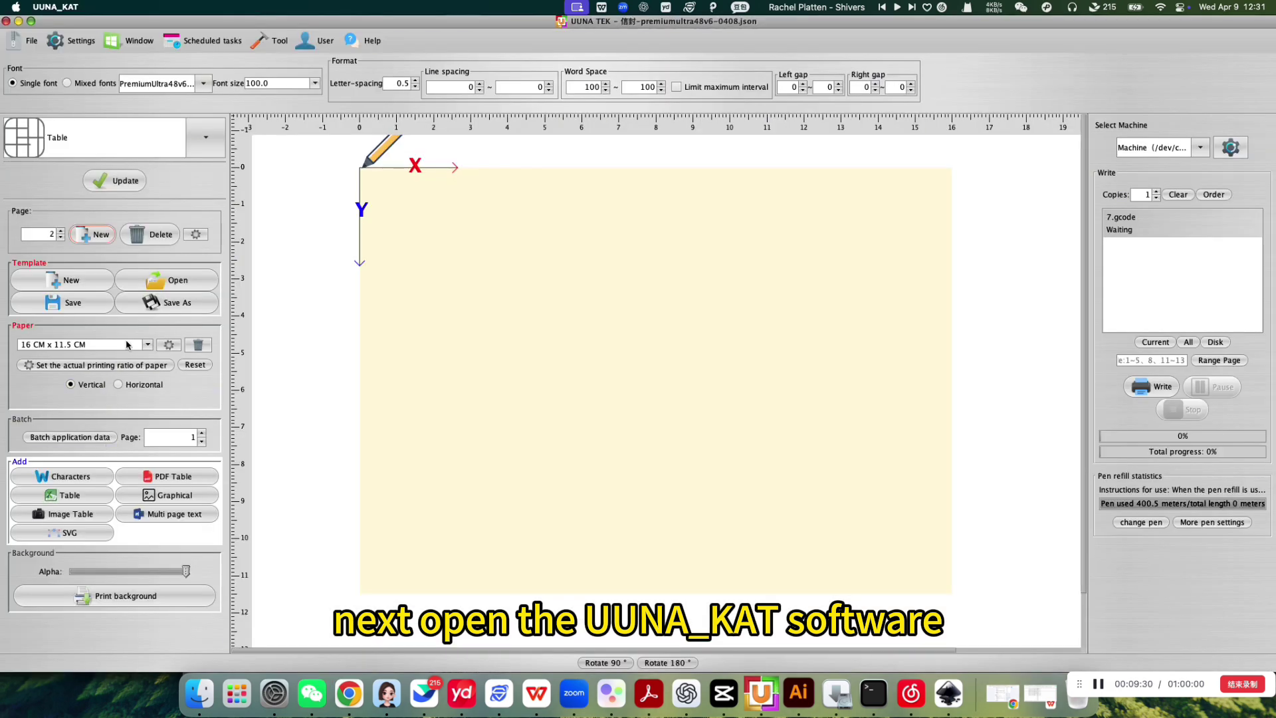
Step: Set the paper to A4 21 CM x 29.7 CM and bring up the SVG import dialog
left_click(150, 348)
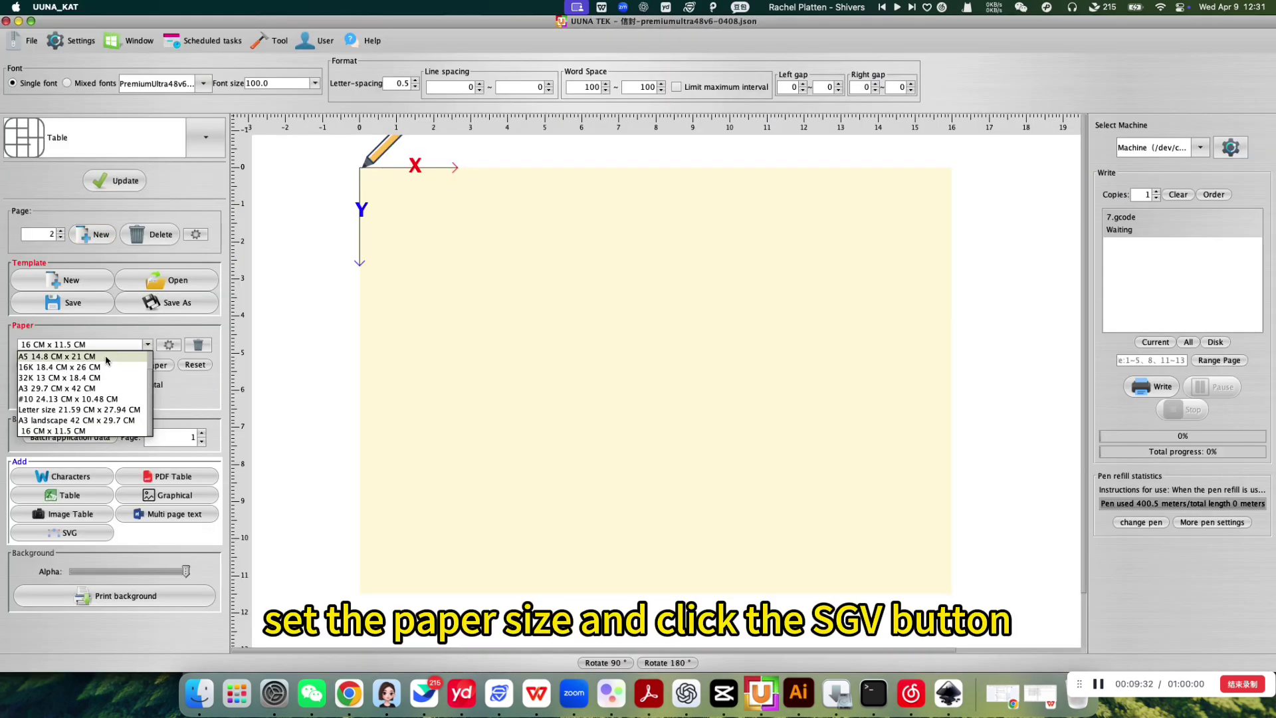
left_click(105, 357)
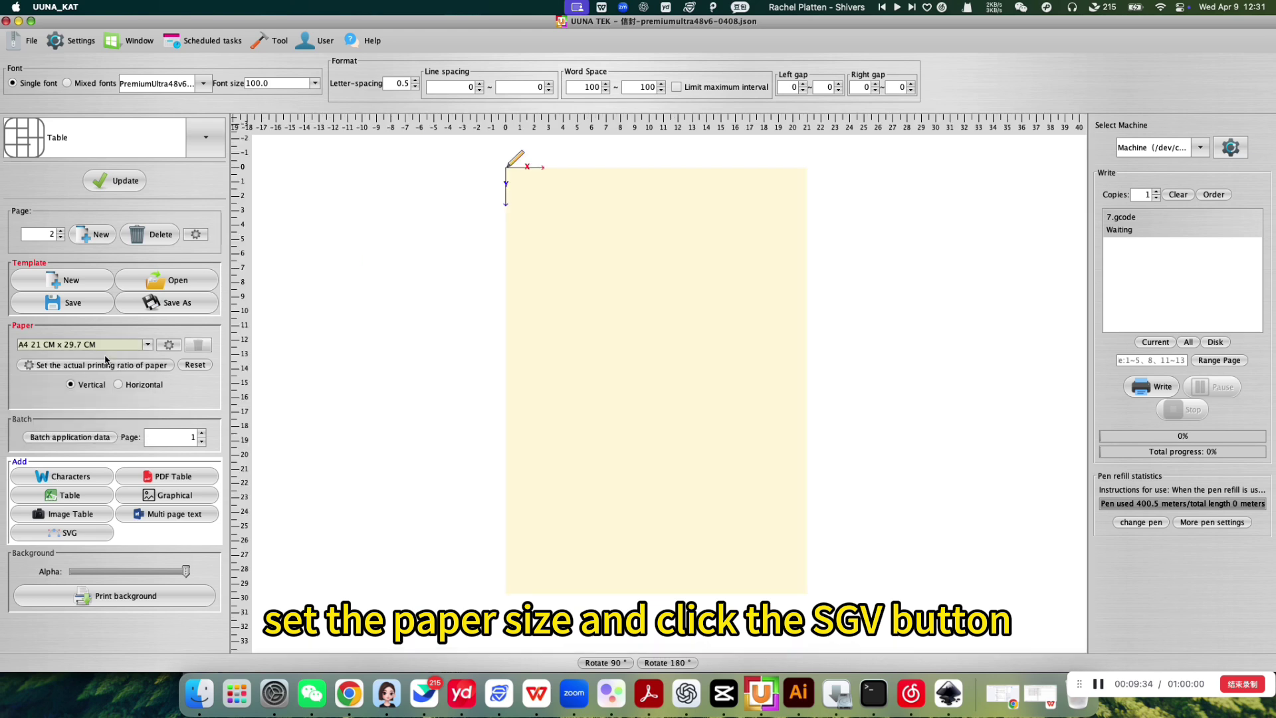
left_click(86, 528)
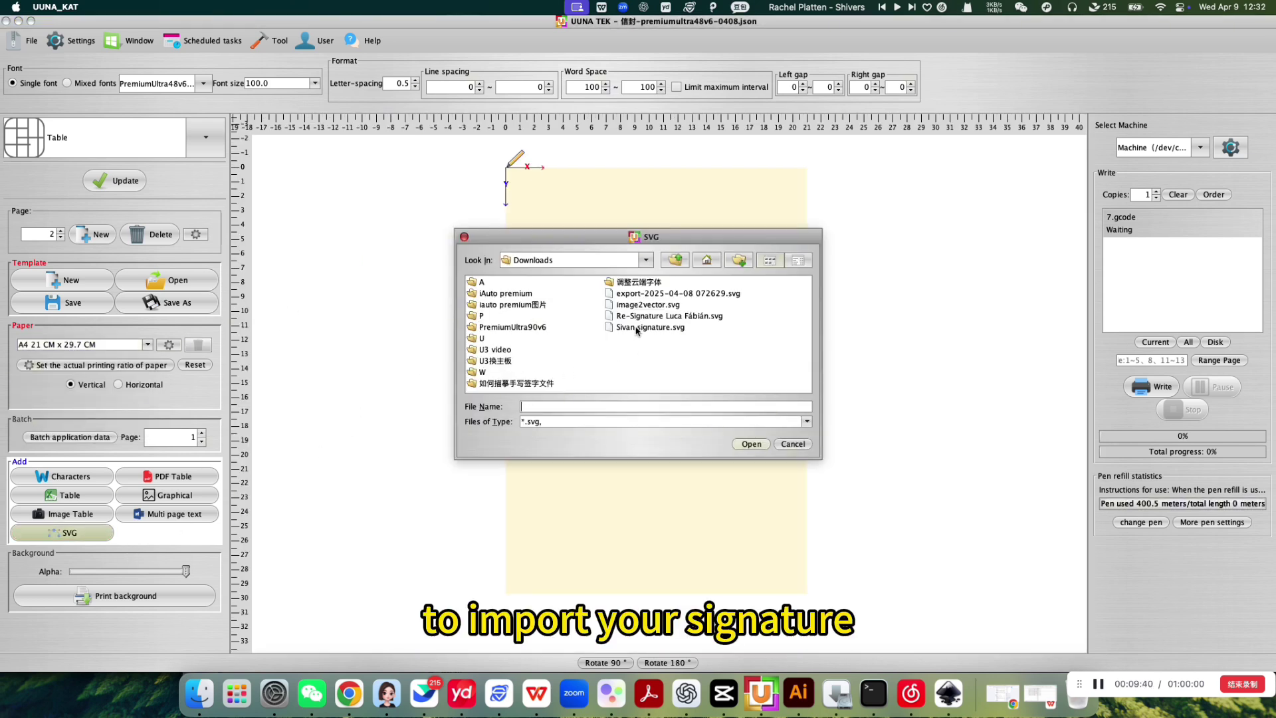
Step: Import the signature SVG, then switch the paper to A4 landscape and back to portrait
left_click(751, 443)
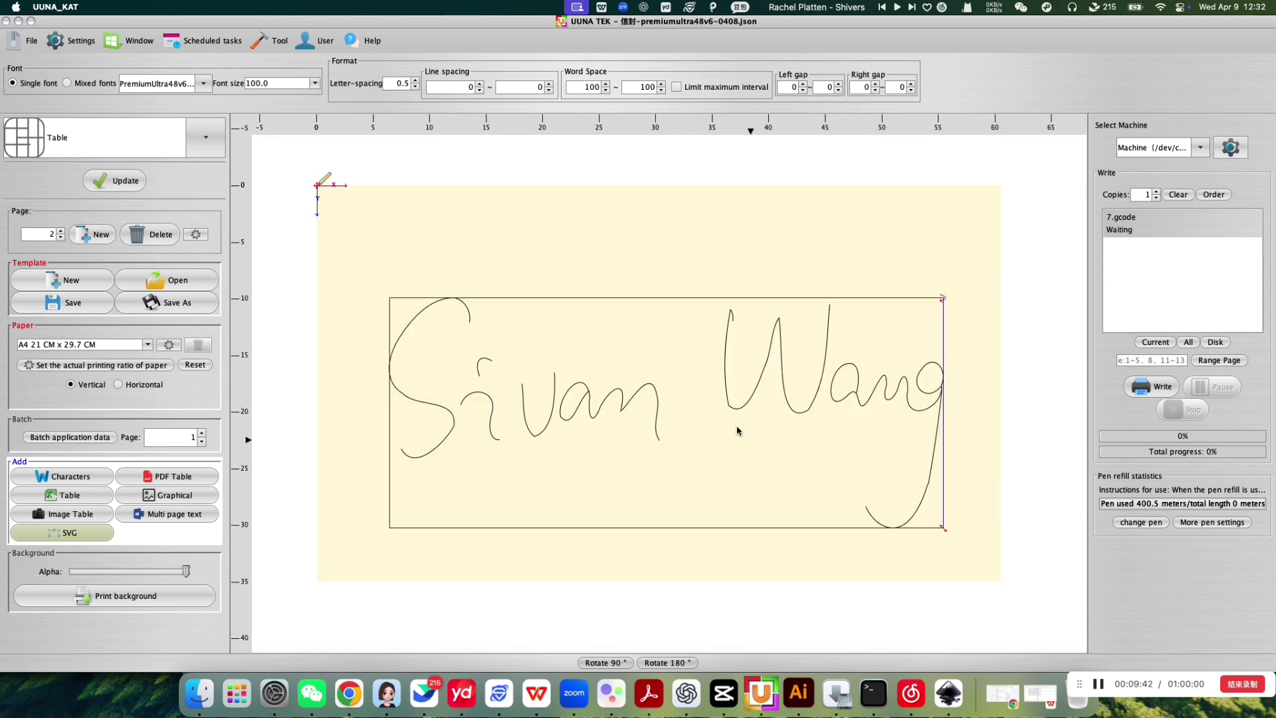
left_click(148, 345)
left_click(139, 359)
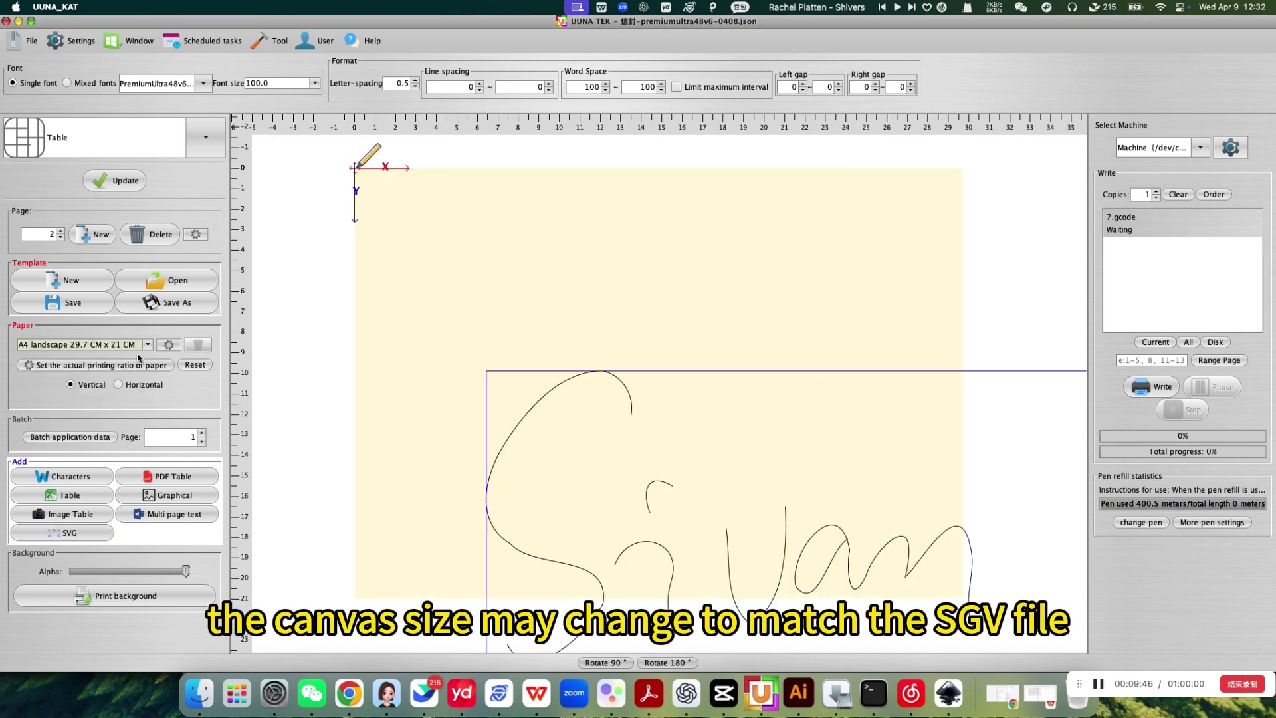
left_click(147, 344)
left_click(80, 352)
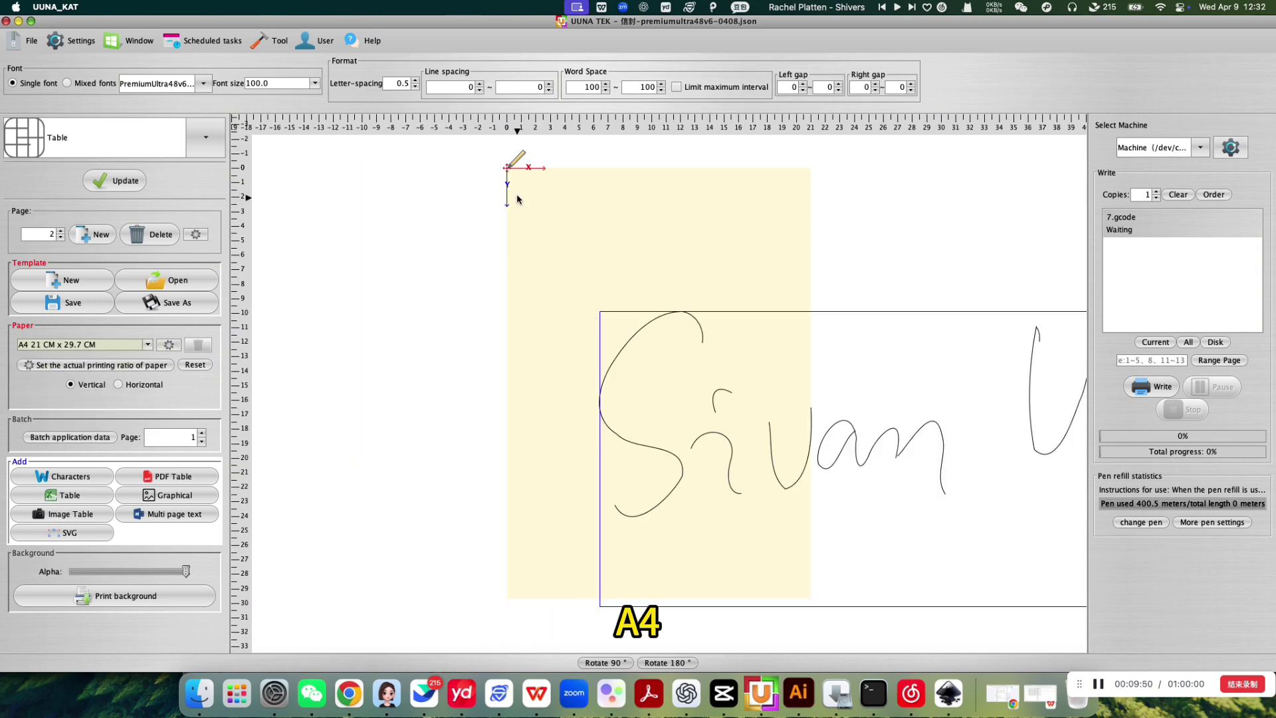
Step: Shrink the signature to about 114 x 47 mm and position it on the upper page
scroll(681, 349, "down", 5)
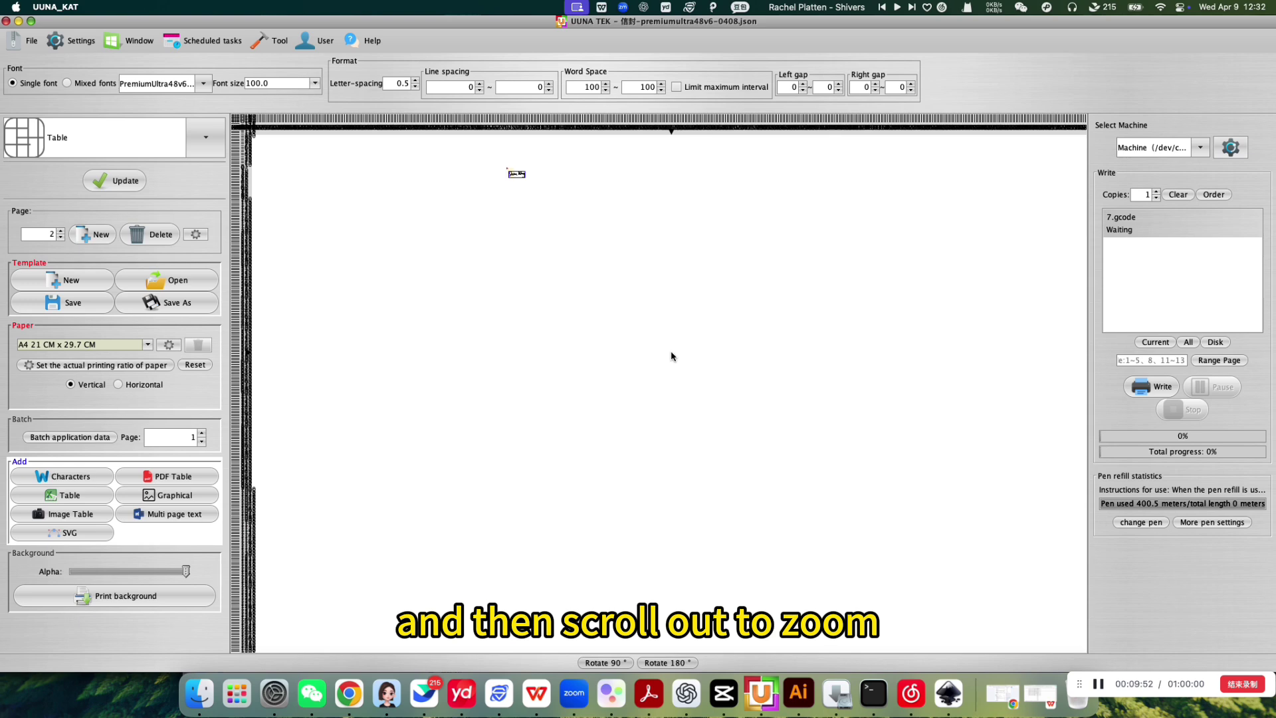
scroll(539, 180, "up", 5)
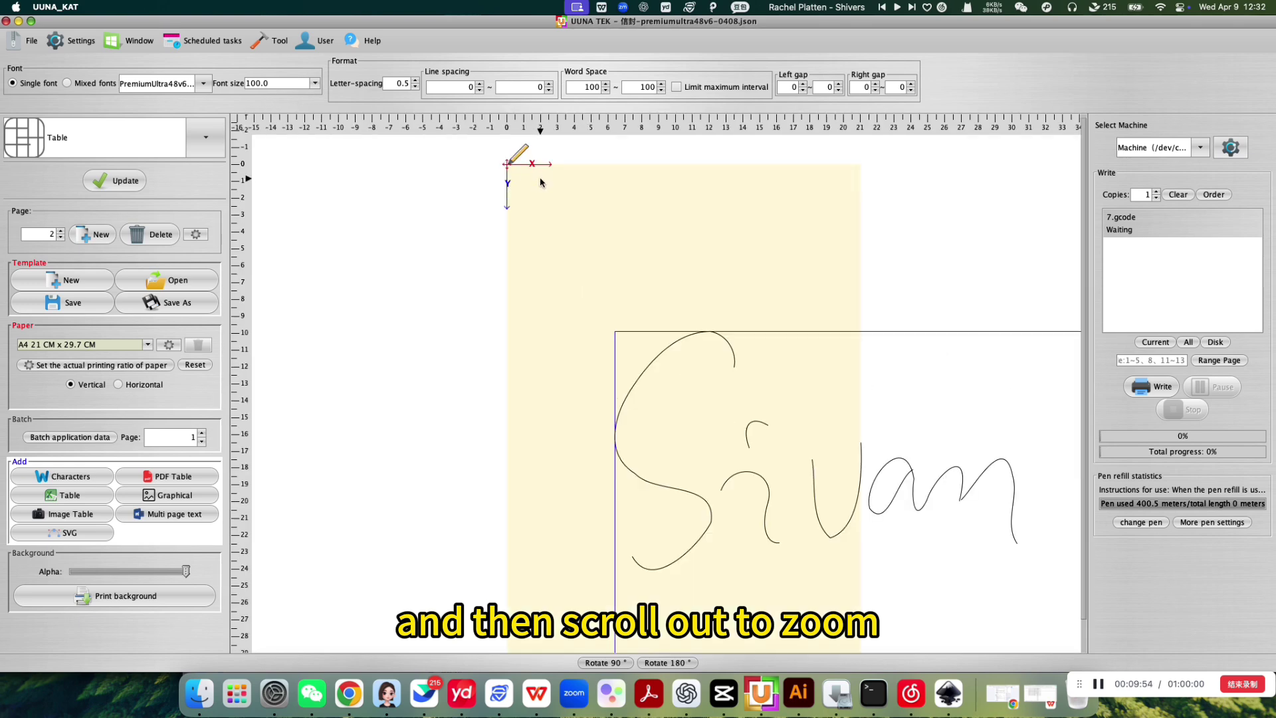
scroll(539, 181, "down", 2)
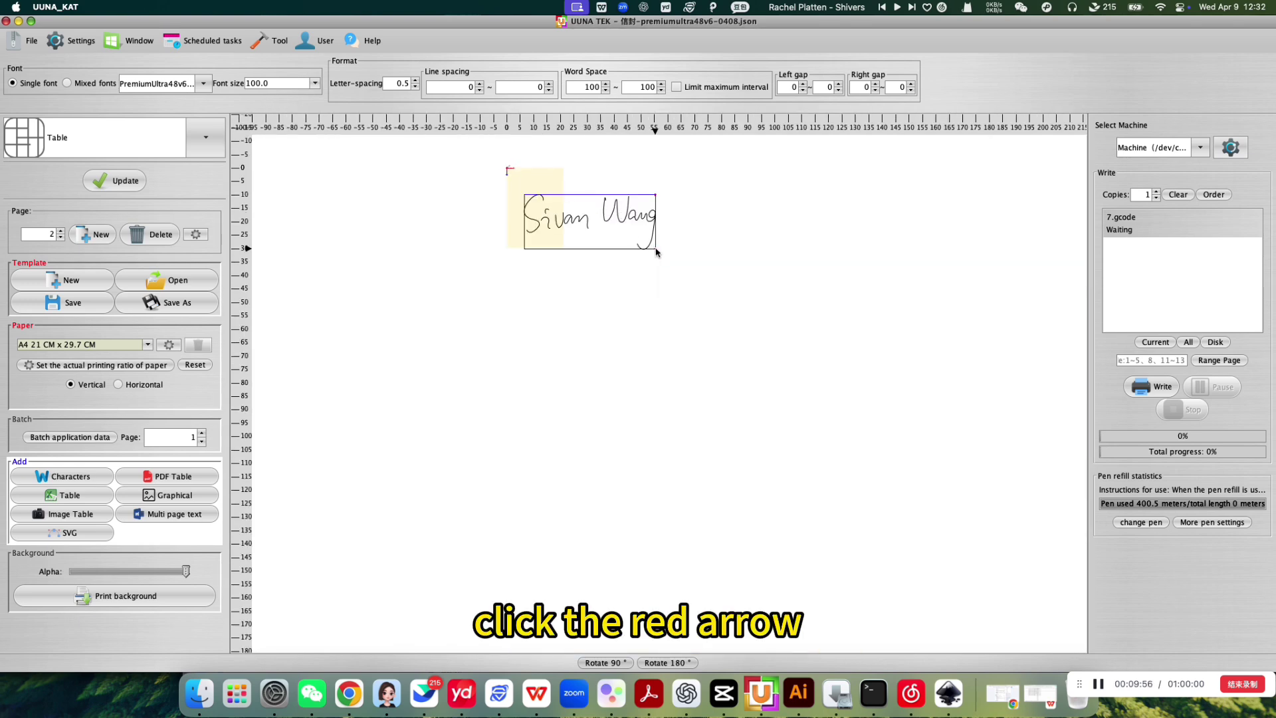
left_click_drag(656, 252, 542, 187)
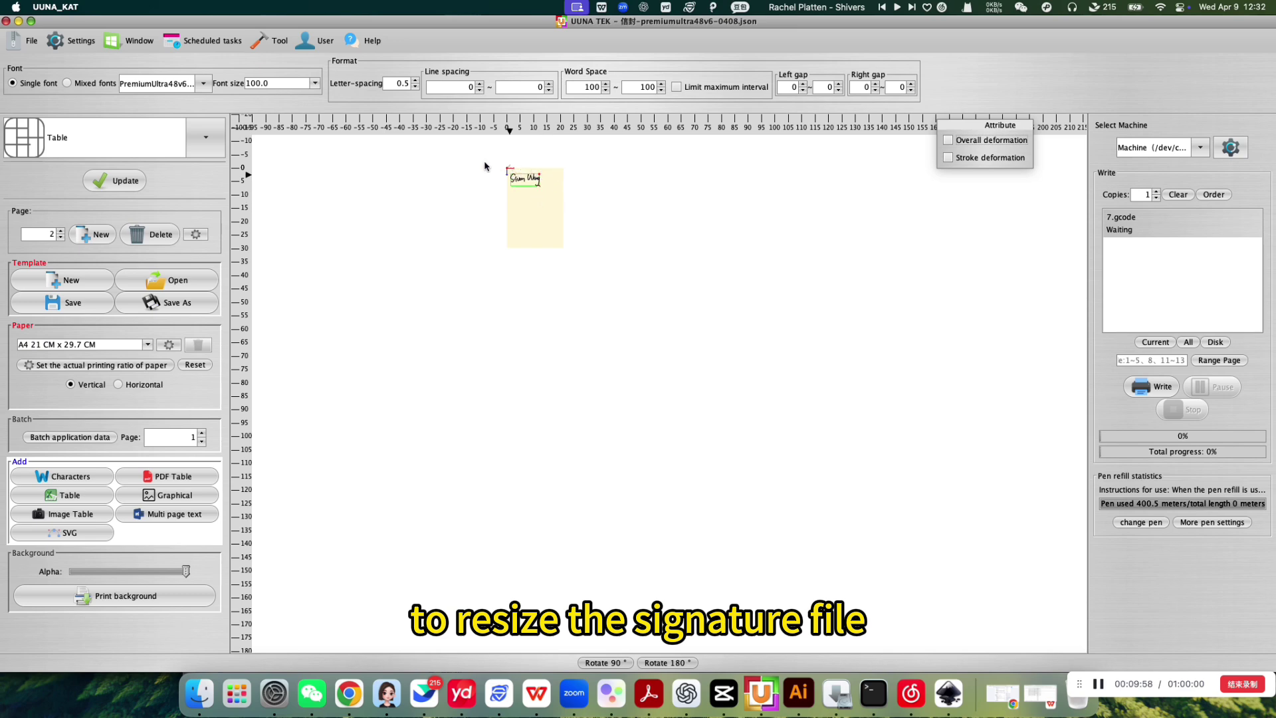
scroll(508, 172, "up", 5)
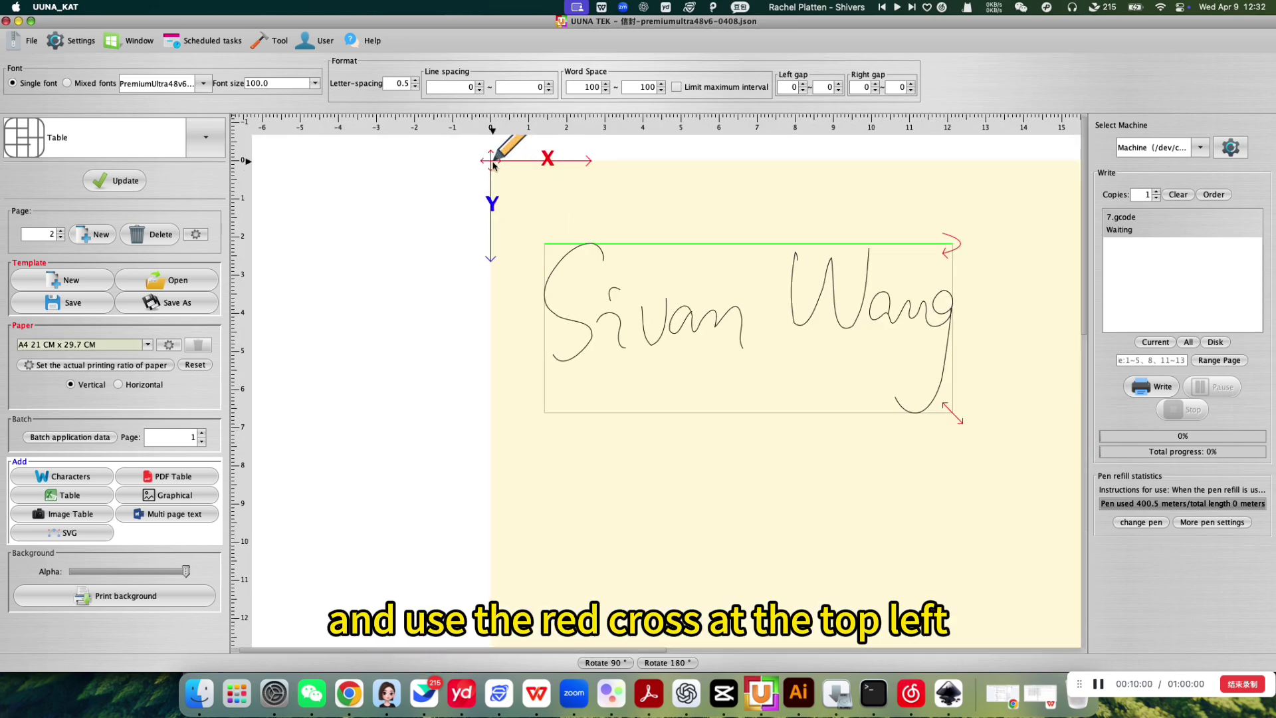
left_click_drag(493, 165, 541, 244)
scroll(535, 217, "down", 5)
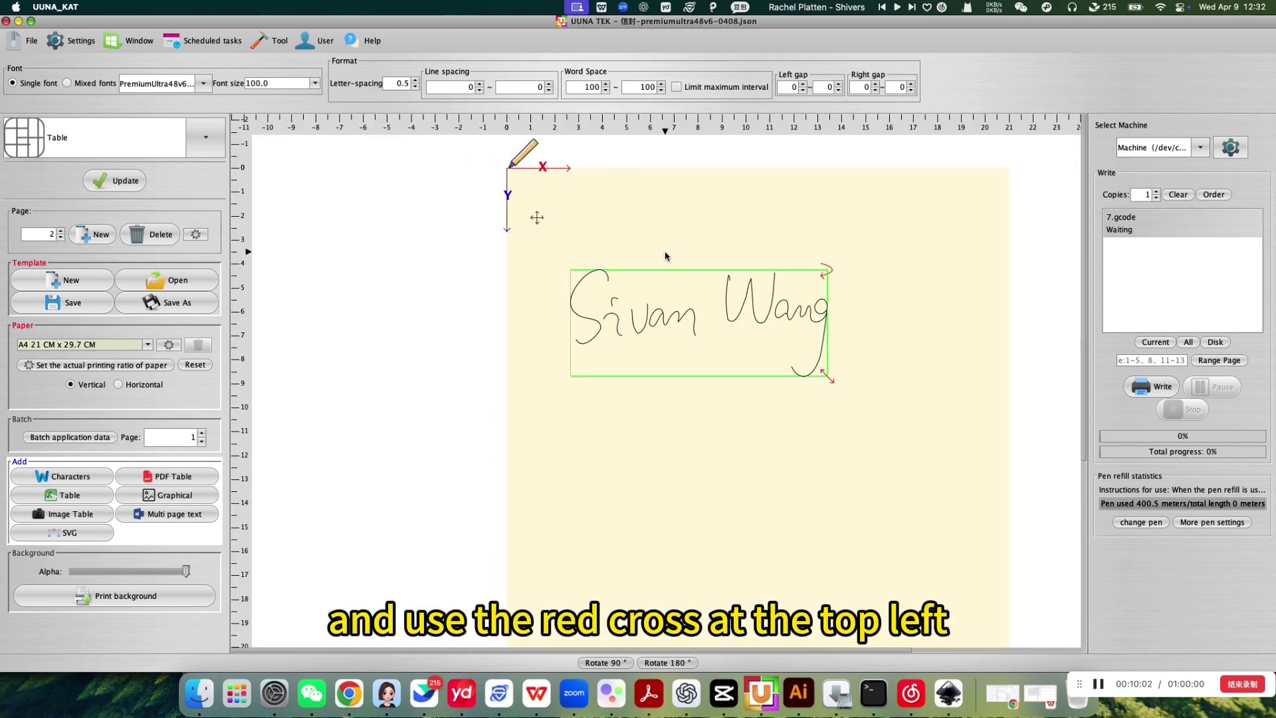
left_click_drag(523, 198, 548, 231)
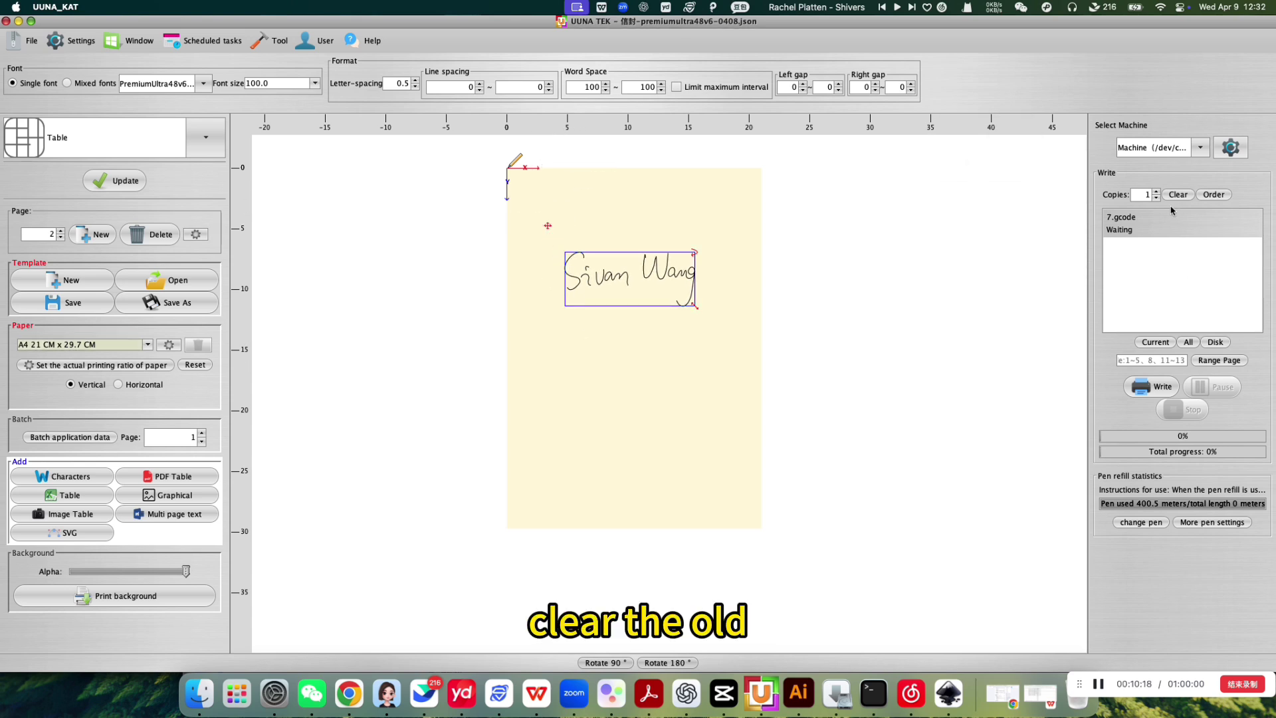
Step: Clear the old 7.gcode job and queue the current page as 8.gcode
left_click(1178, 194)
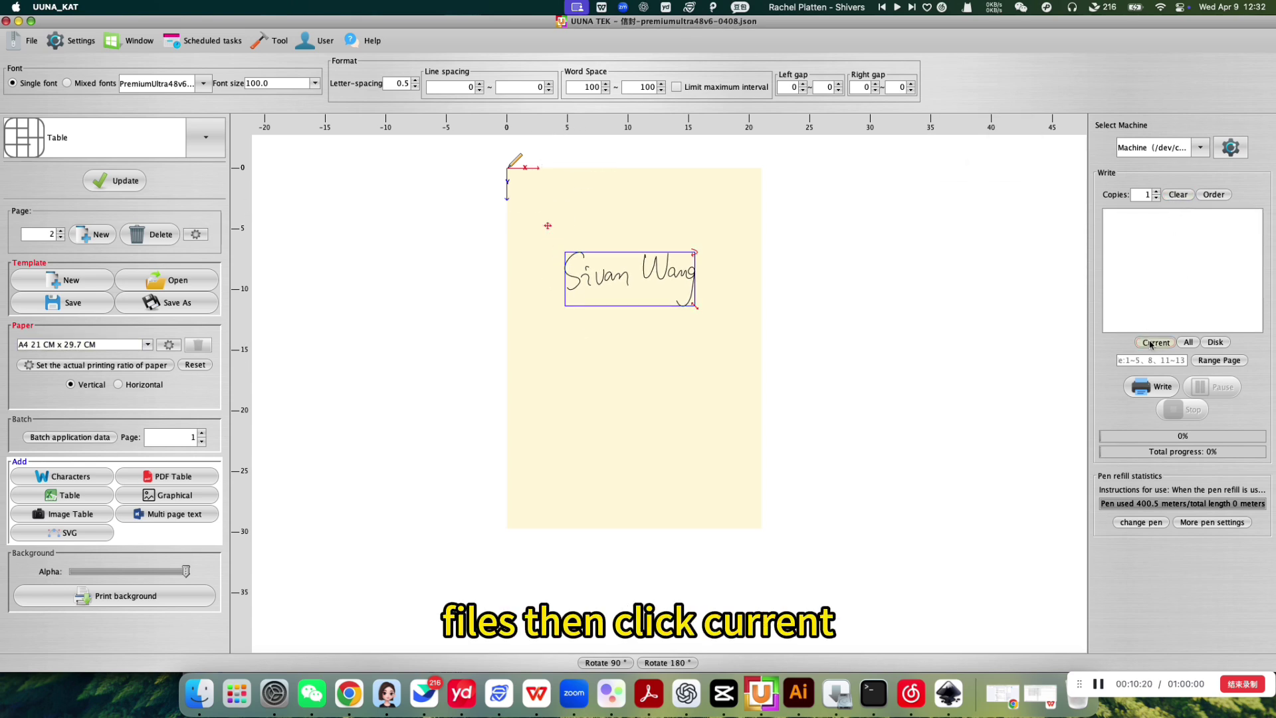
left_click(1152, 343)
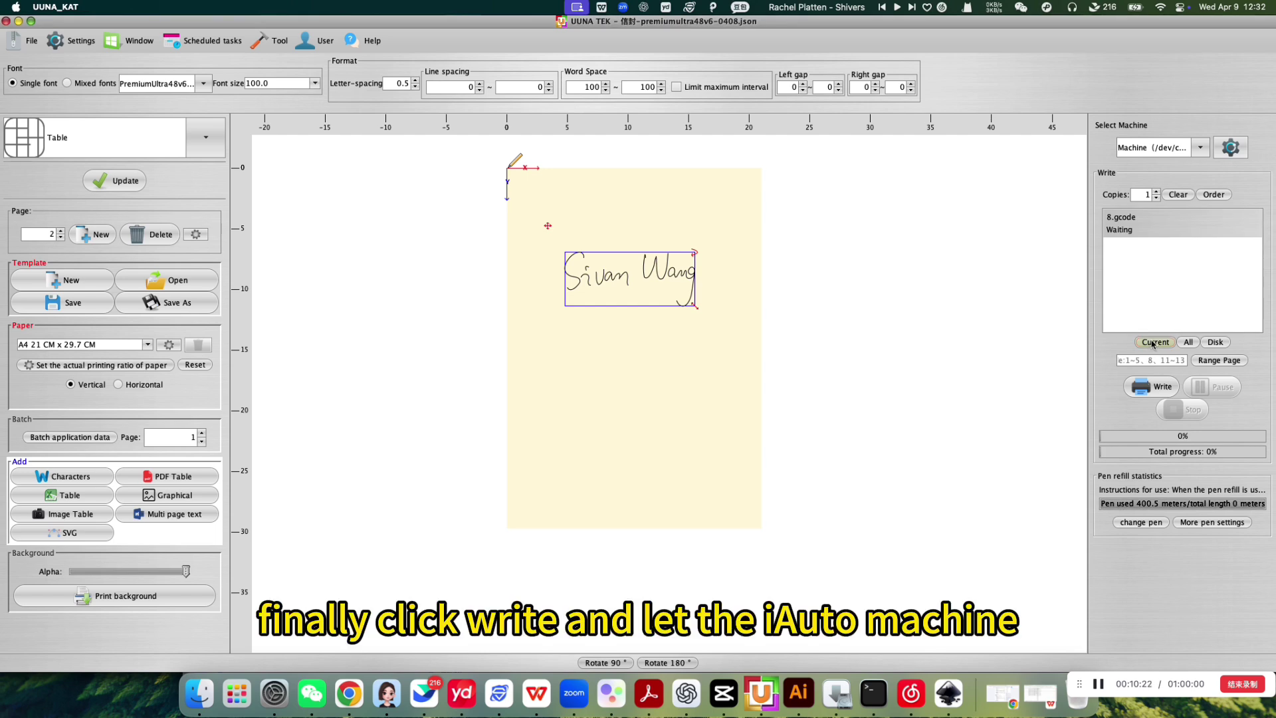